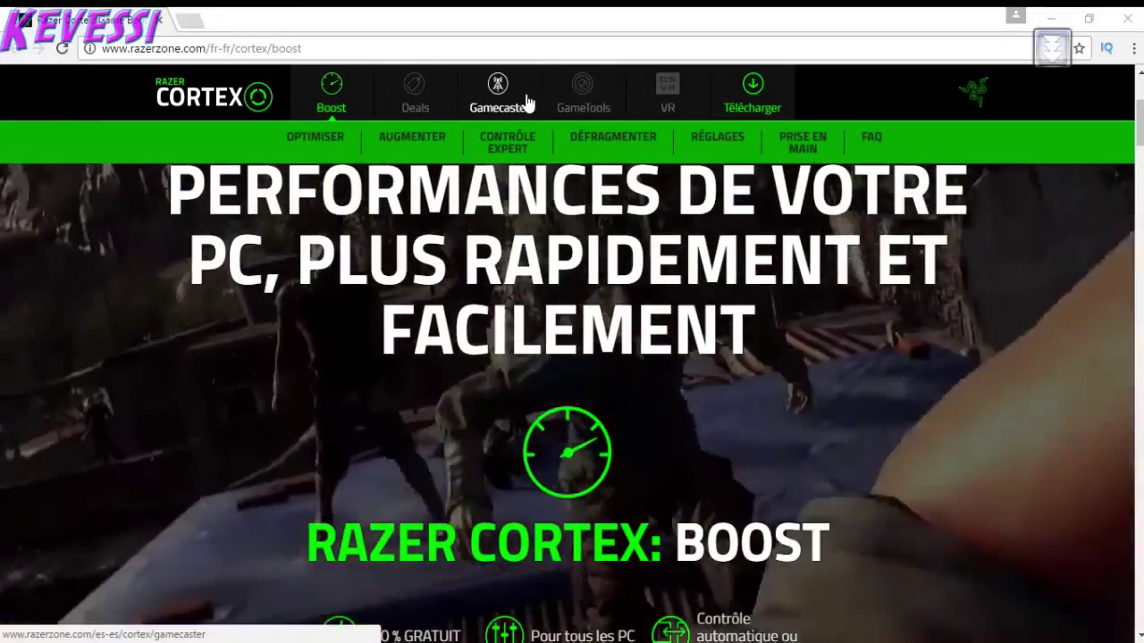
Download the Razer Cortex installer from the Razer Cortex: Boost page.
scroll(639, 409, "down", 4)
scroll(662, 407, "up", 1)
scroll(657, 368, "up", 3)
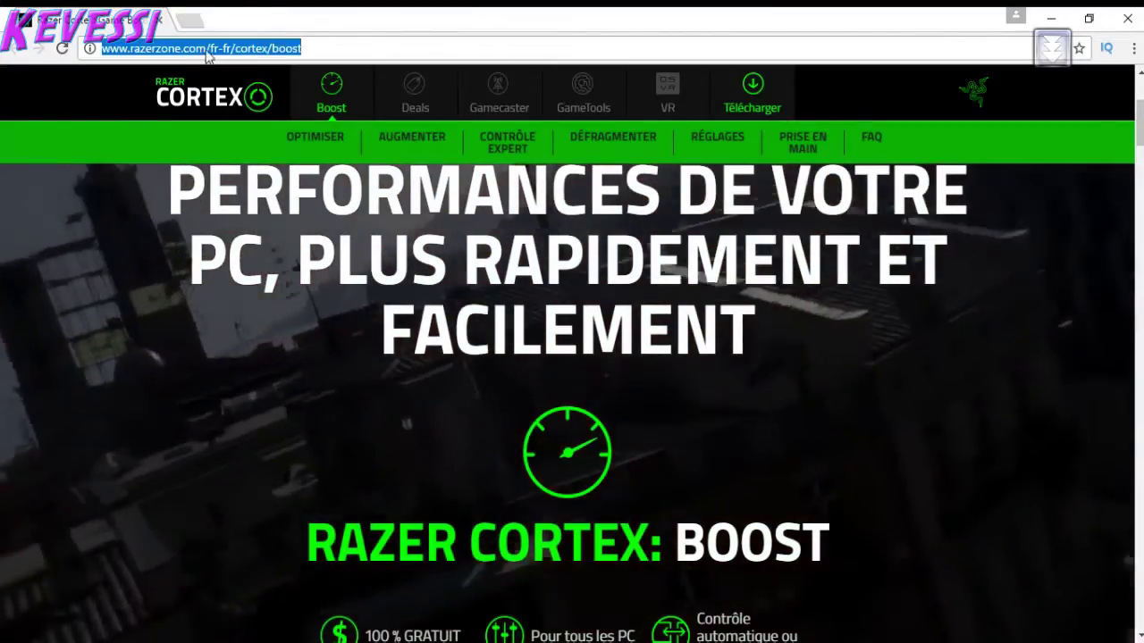
left_click(201, 48)
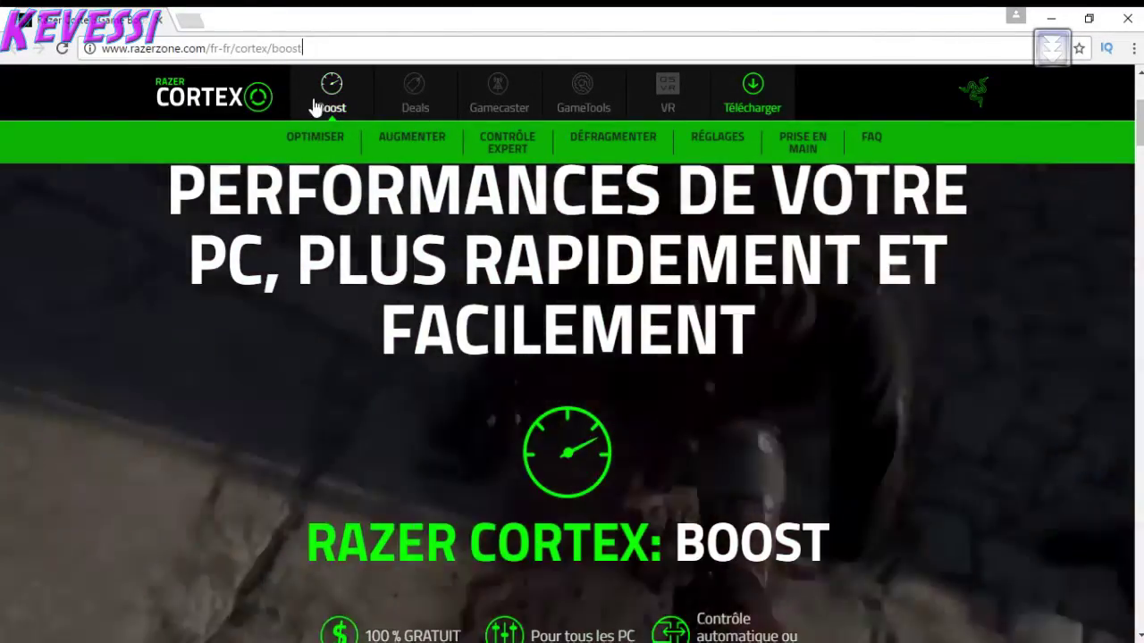
left_click(411, 273)
scroll(411, 274, "down", 7)
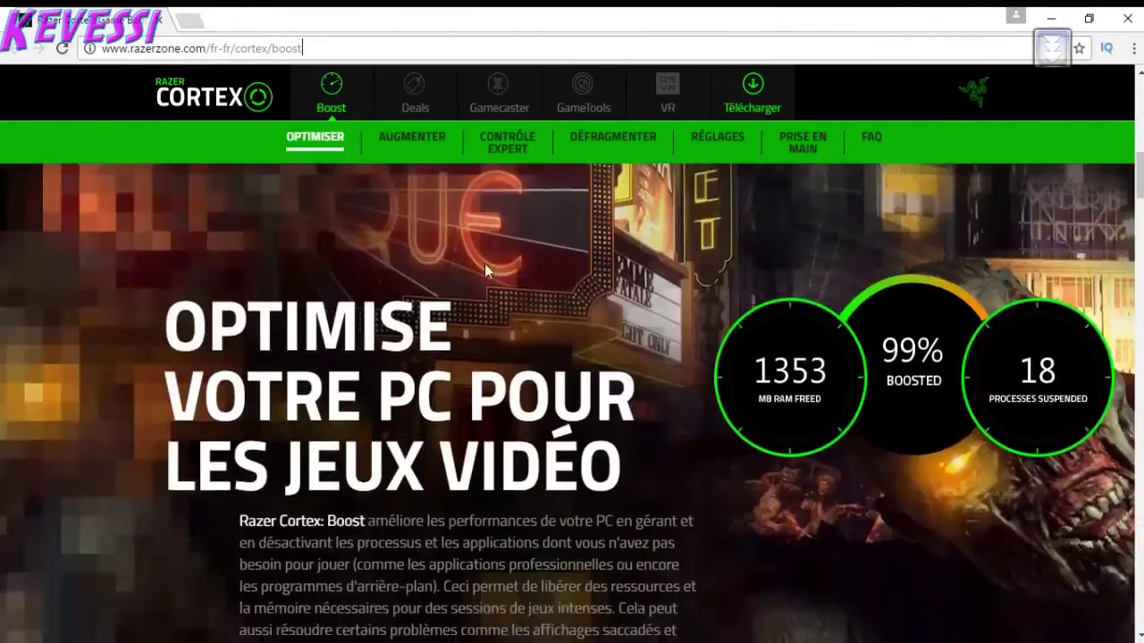
scroll(484, 264, "up", 4)
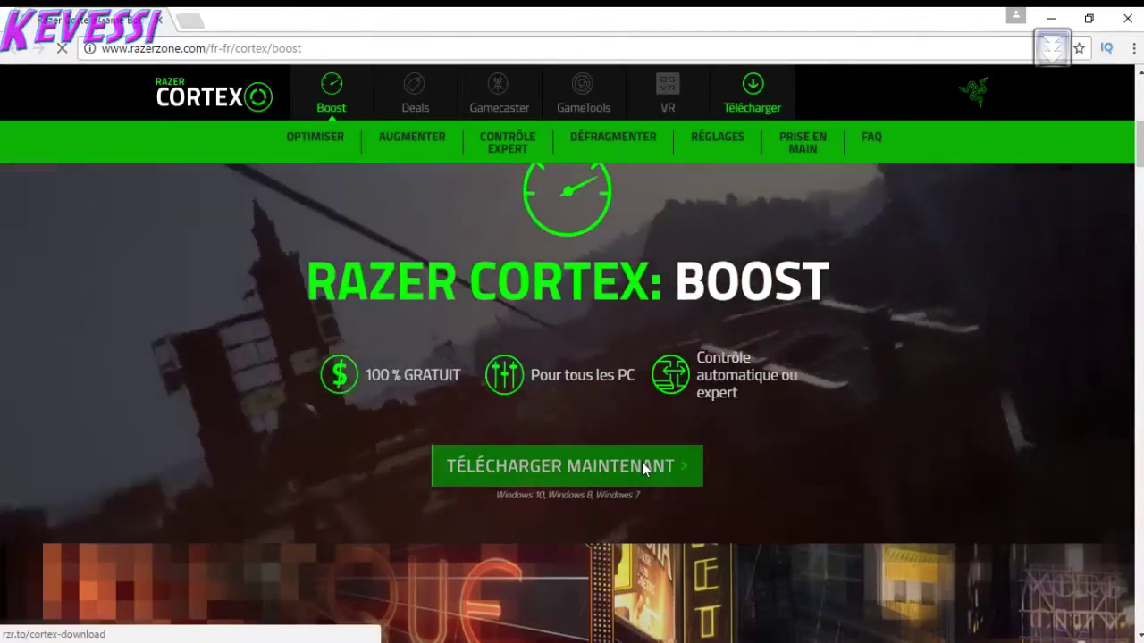
left_click(643, 469)
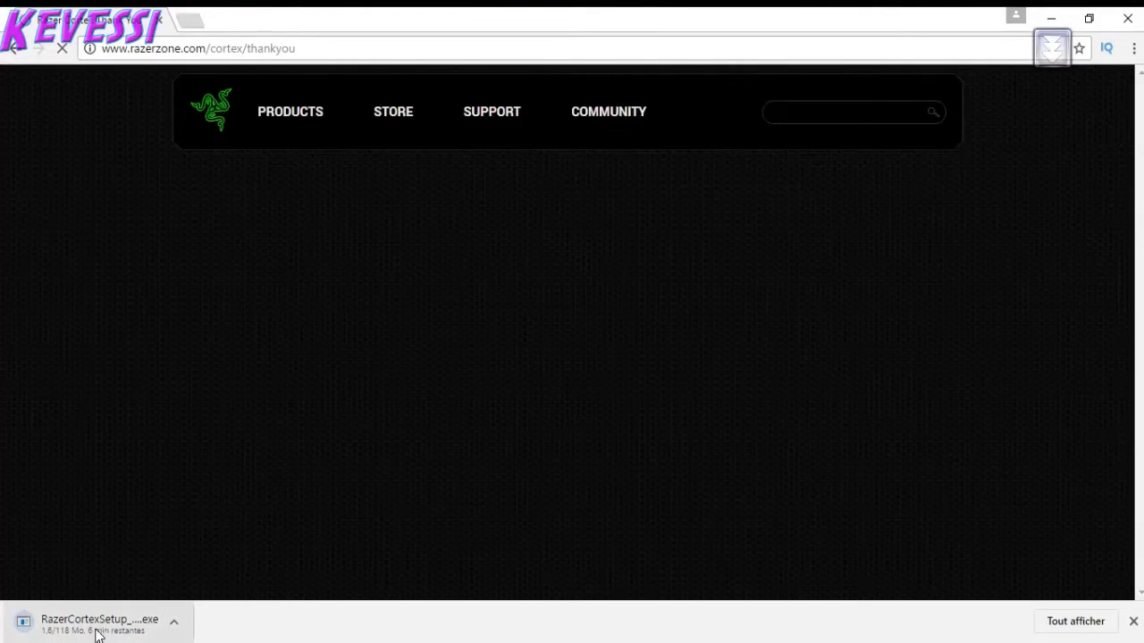
scroll(685, 474, "down", 5)
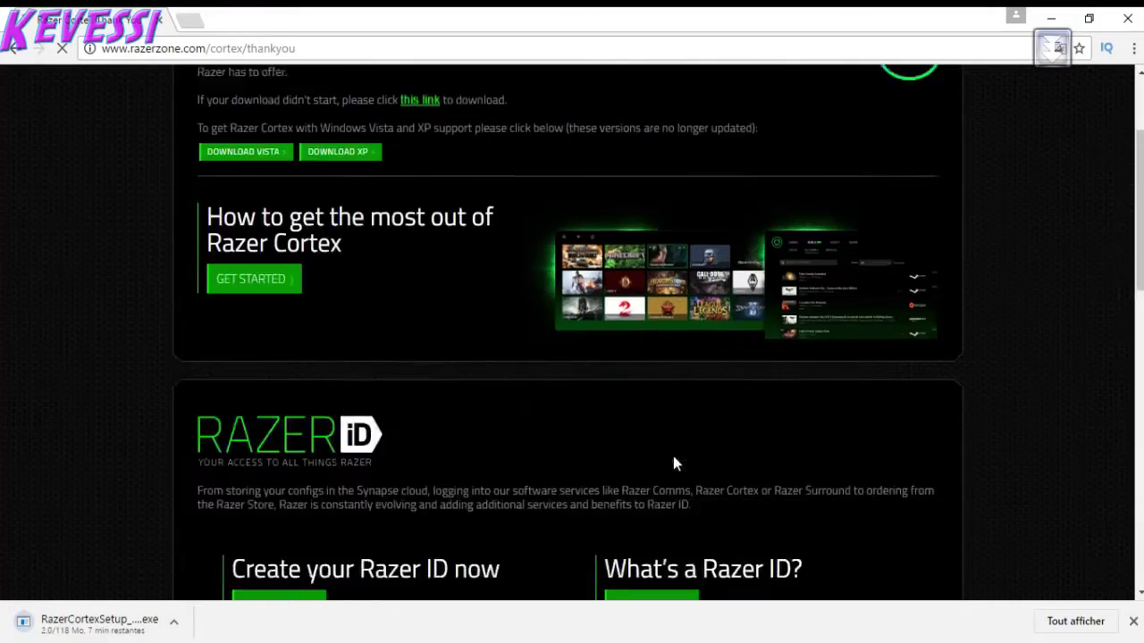
scroll(689, 442, "up", 5)
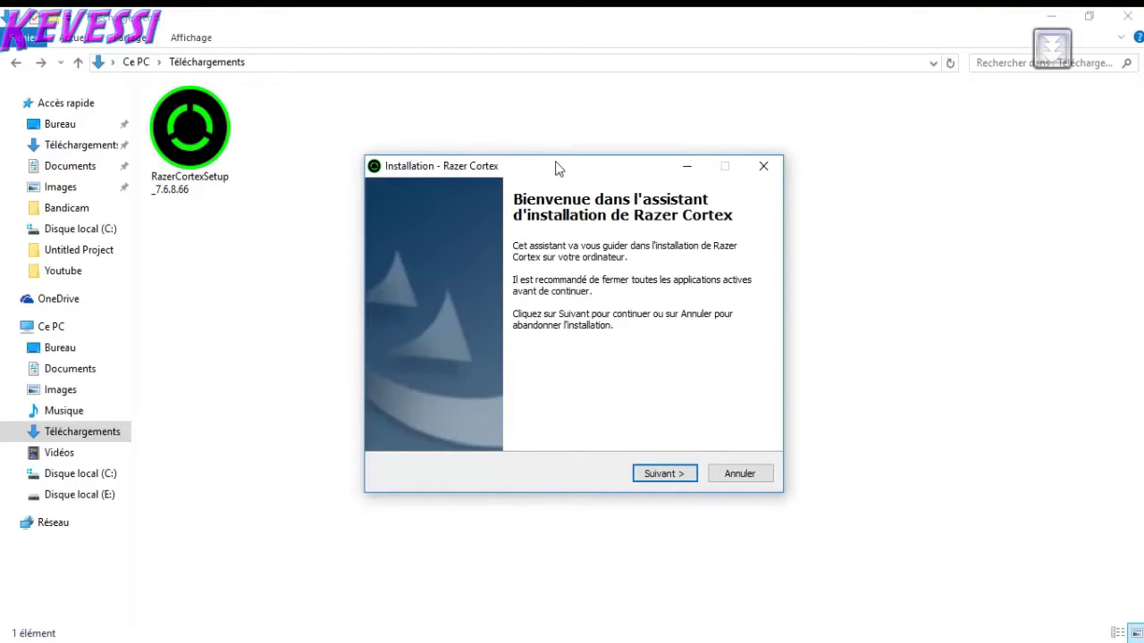
Install Razer Cortex by accepting the licence, keeping the default folder and desktop icon, and finish with the run option enabled.
left_click_drag(556, 168, 445, 152)
left_click(584, 449)
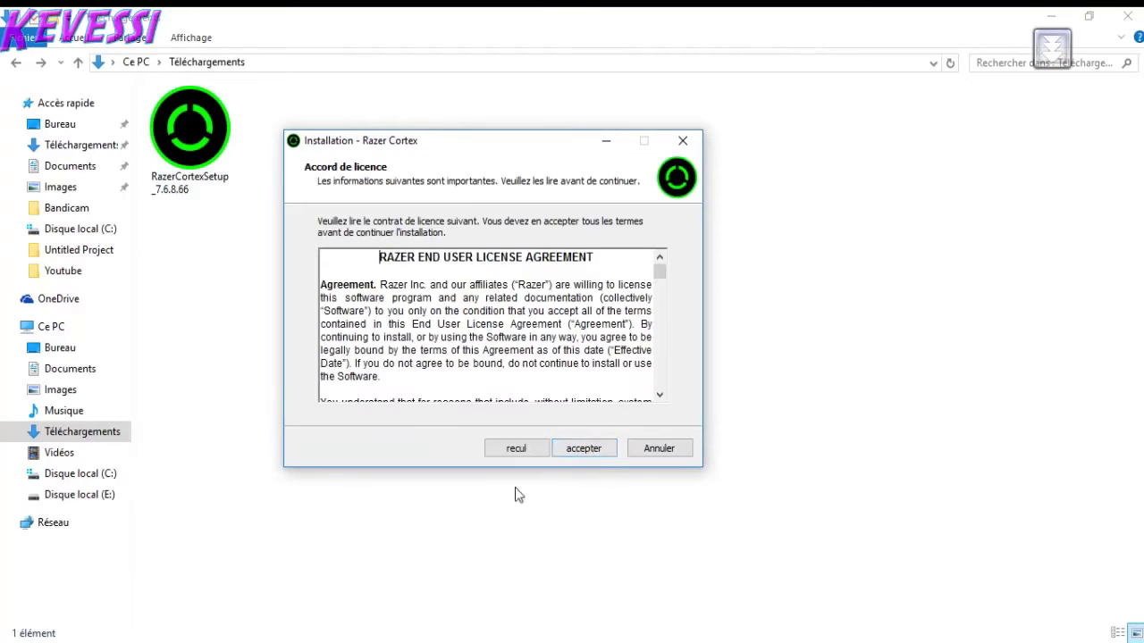
left_click(582, 448)
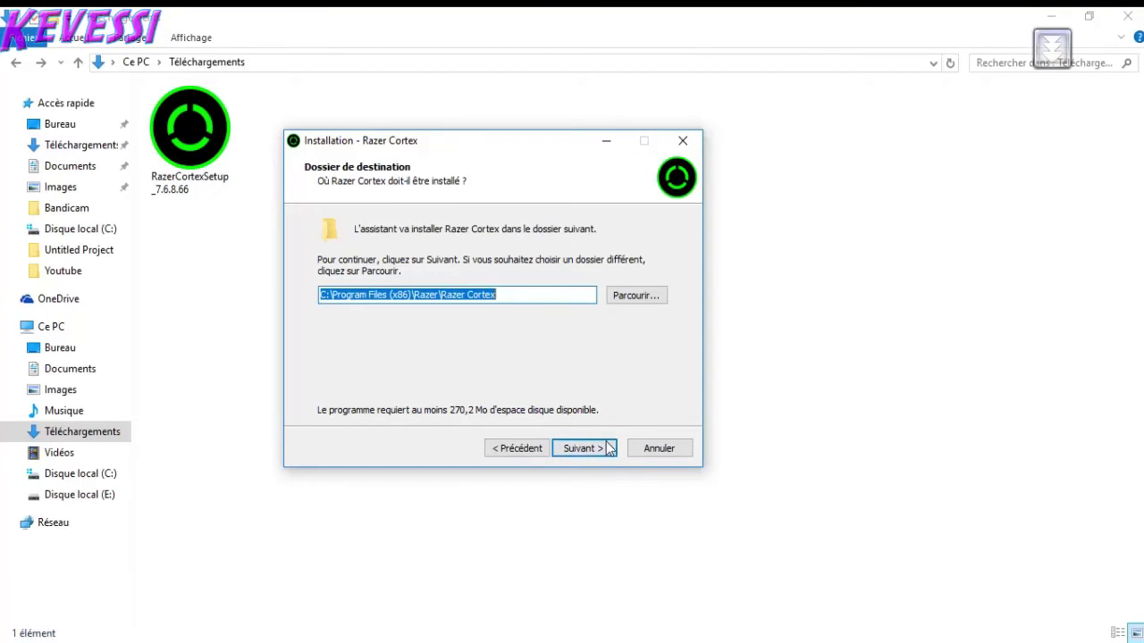
left_click(597, 451)
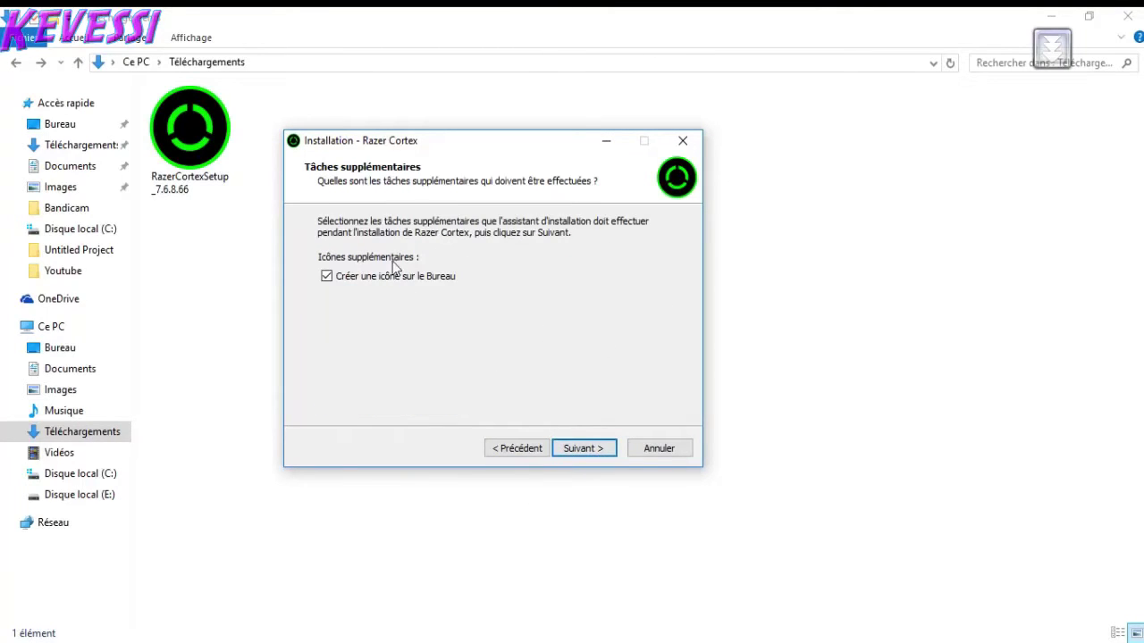
left_click(591, 453)
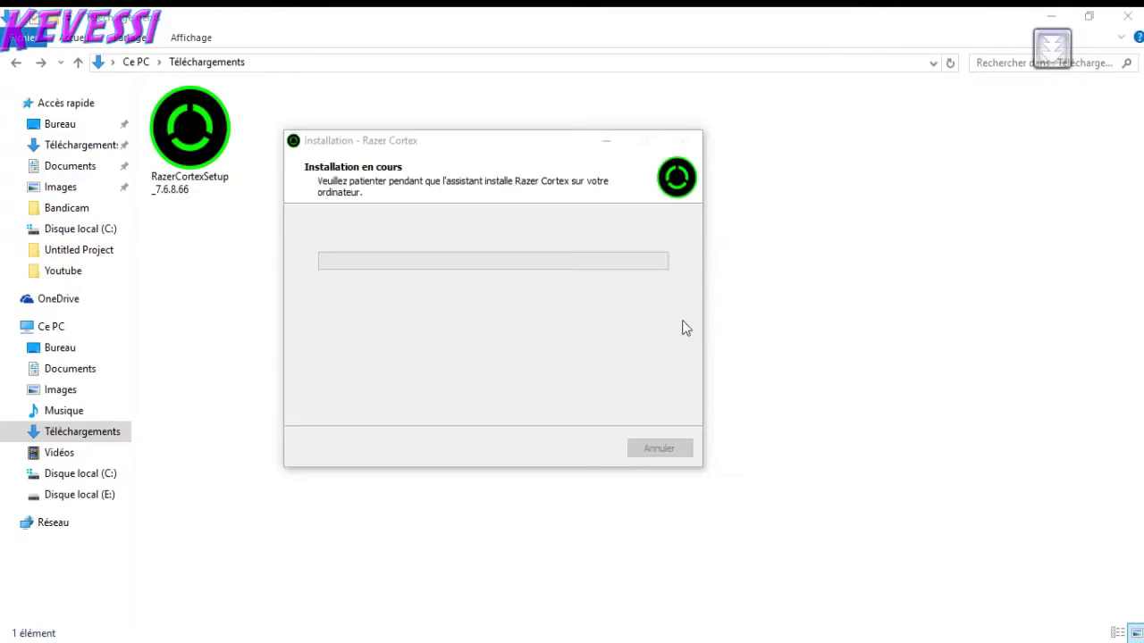
left_click(1051, 16)
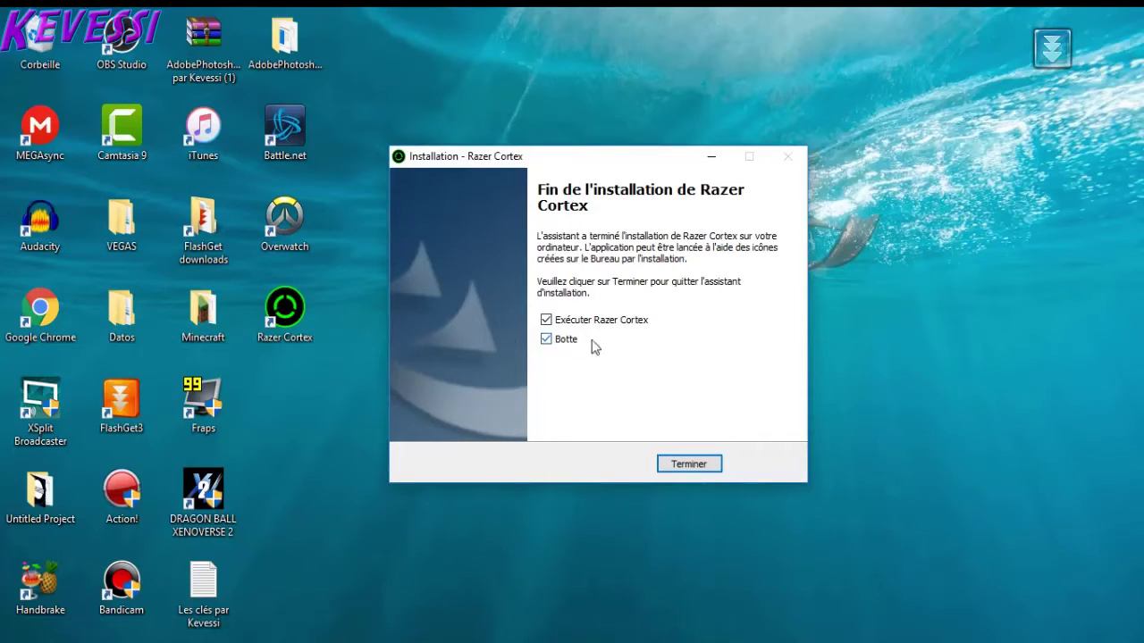
left_click(696, 464)
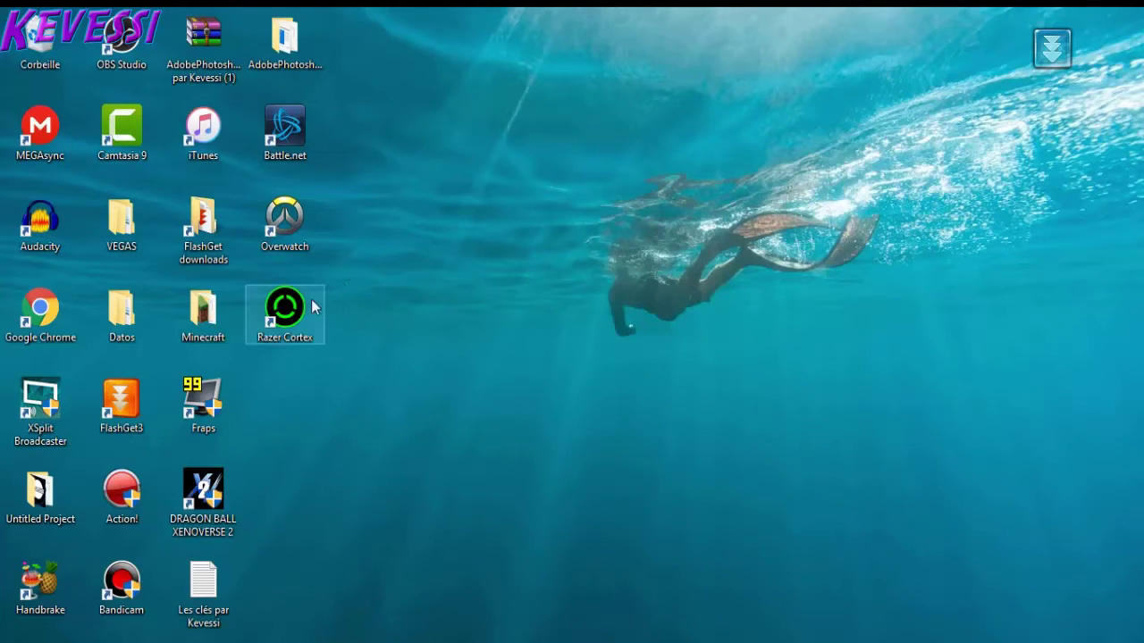
Launch Razer Cortex from the desktop and start creating a Razer account.
mouse_move(311, 301)
left_mouse_down()
mouse_move(483, 321)
mouse_move(310, 307)
left_mouse_up()
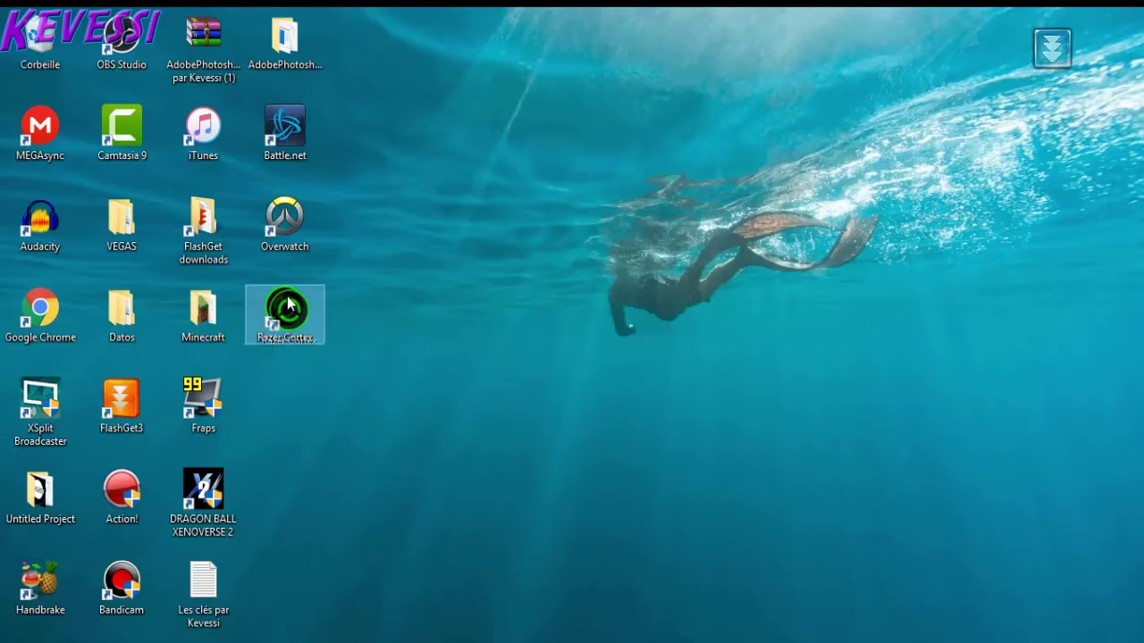
double_click(309, 307)
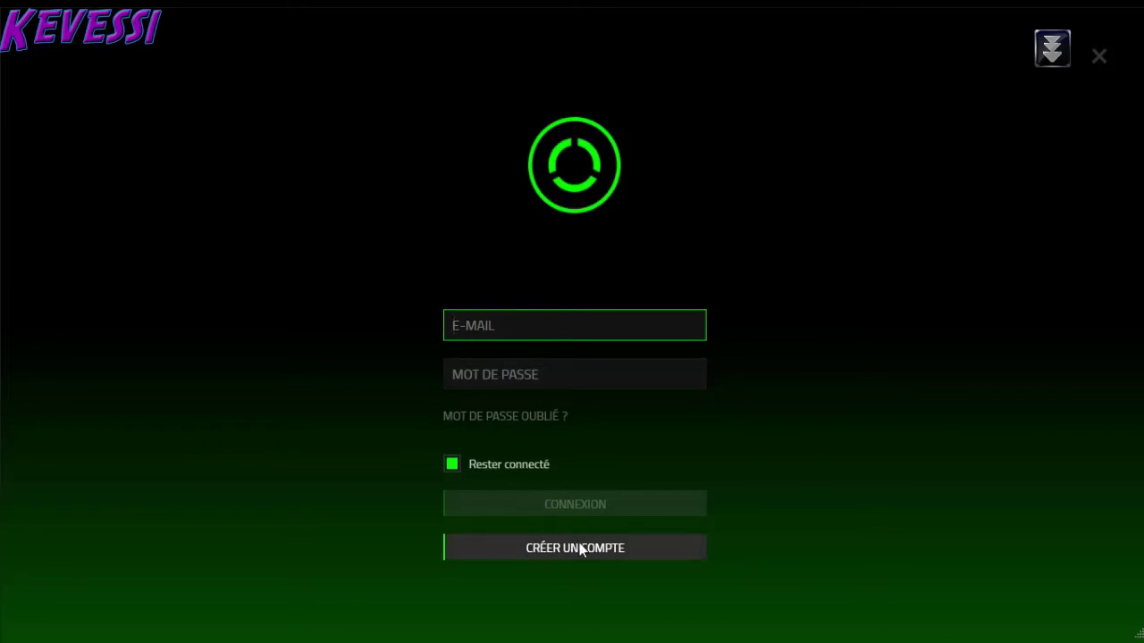
left_click(581, 546)
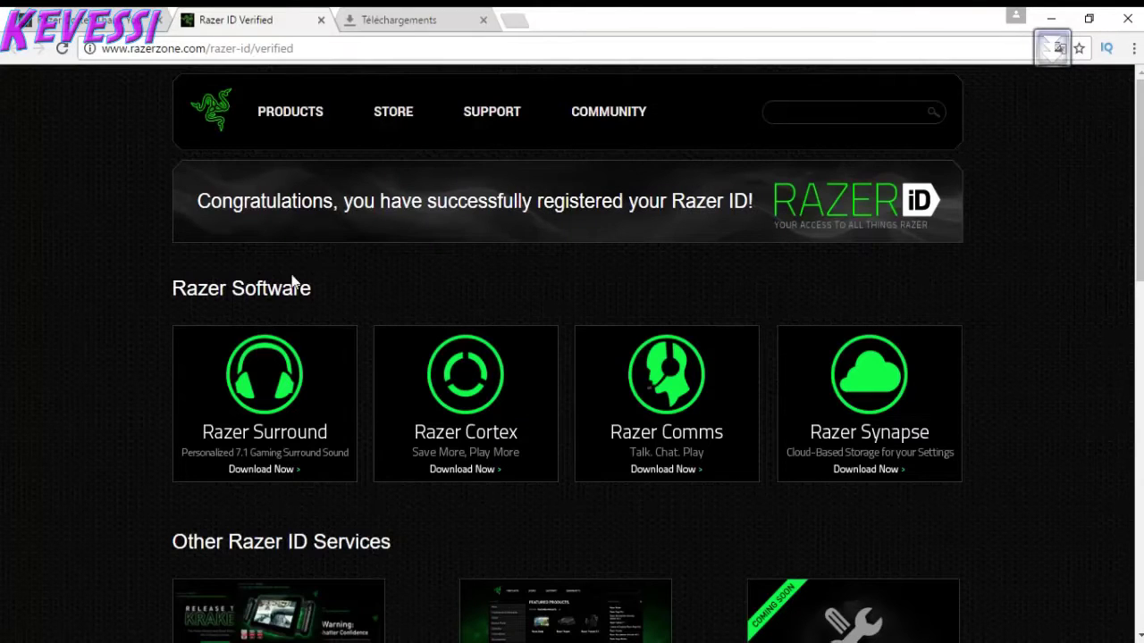
left_click_drag(304, 208, 479, 203)
left_click(487, 202)
left_click_drag(580, 202, 672, 202)
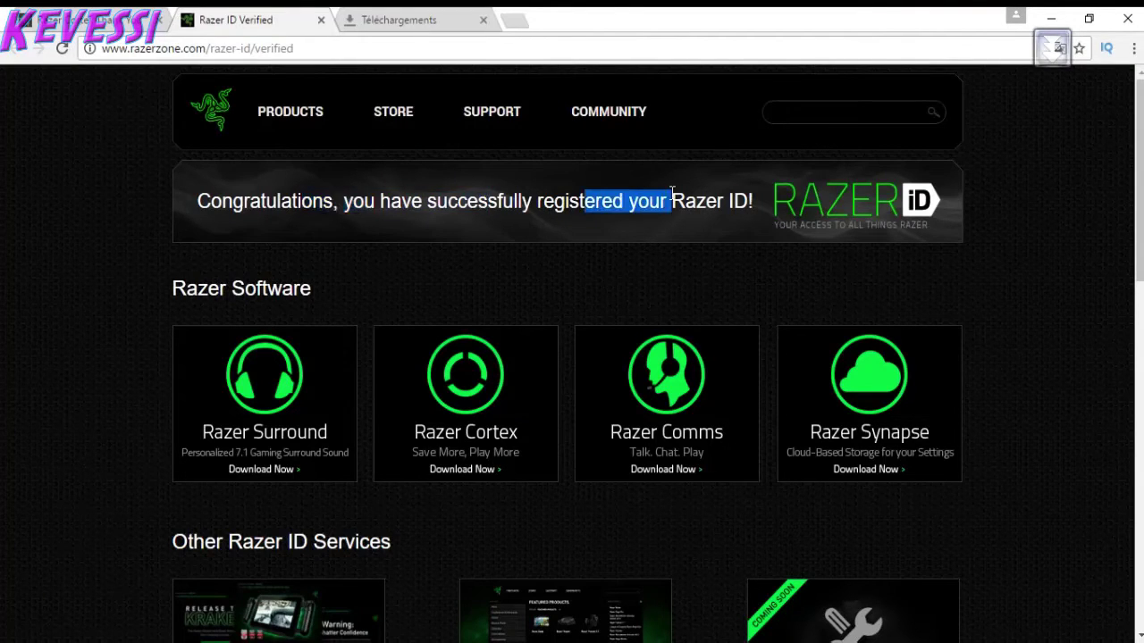
left_click(679, 193)
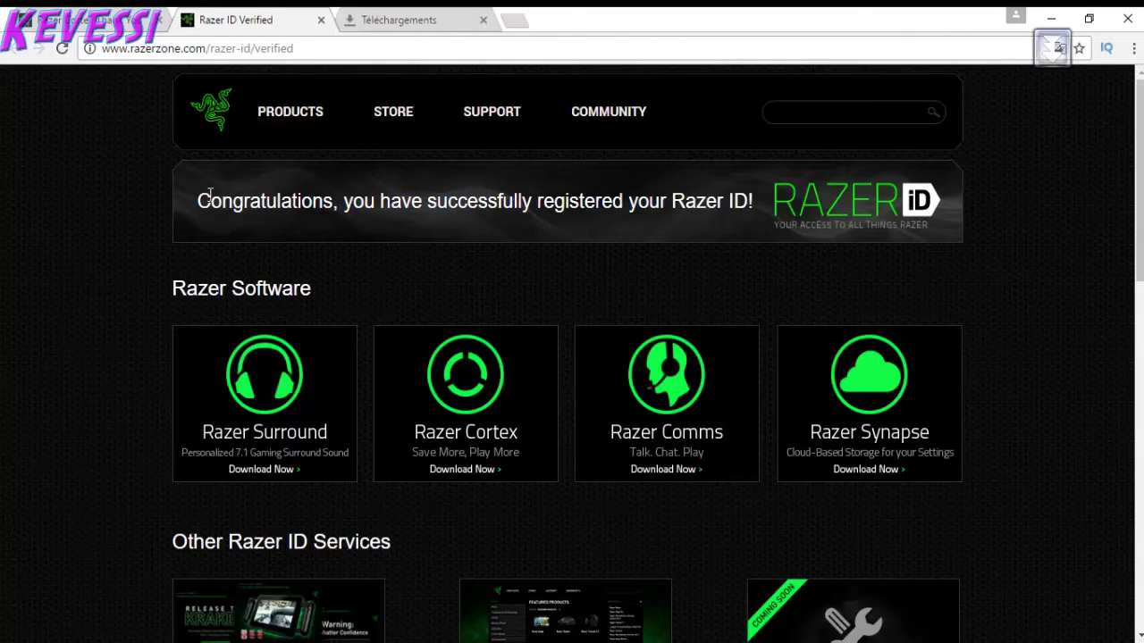
left_click_drag(209, 195, 501, 204)
left_click(468, 207)
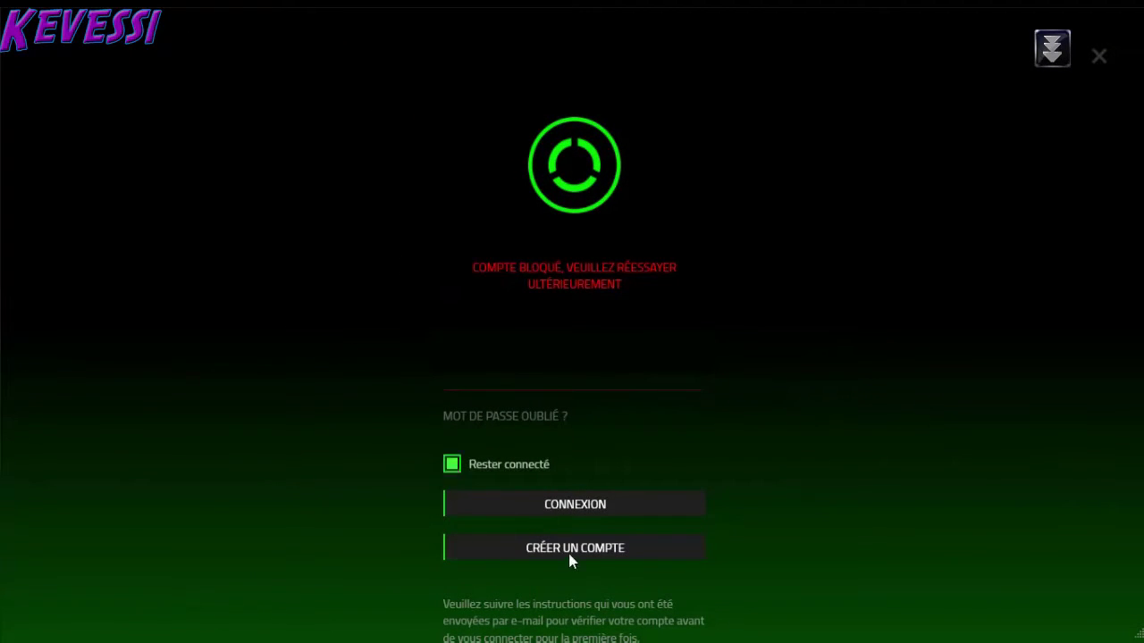
Sign in to Razer Cortex, open the Gamecaster usage guide and close the "Quoi de neuf ?" announcement.
left_click(597, 513)
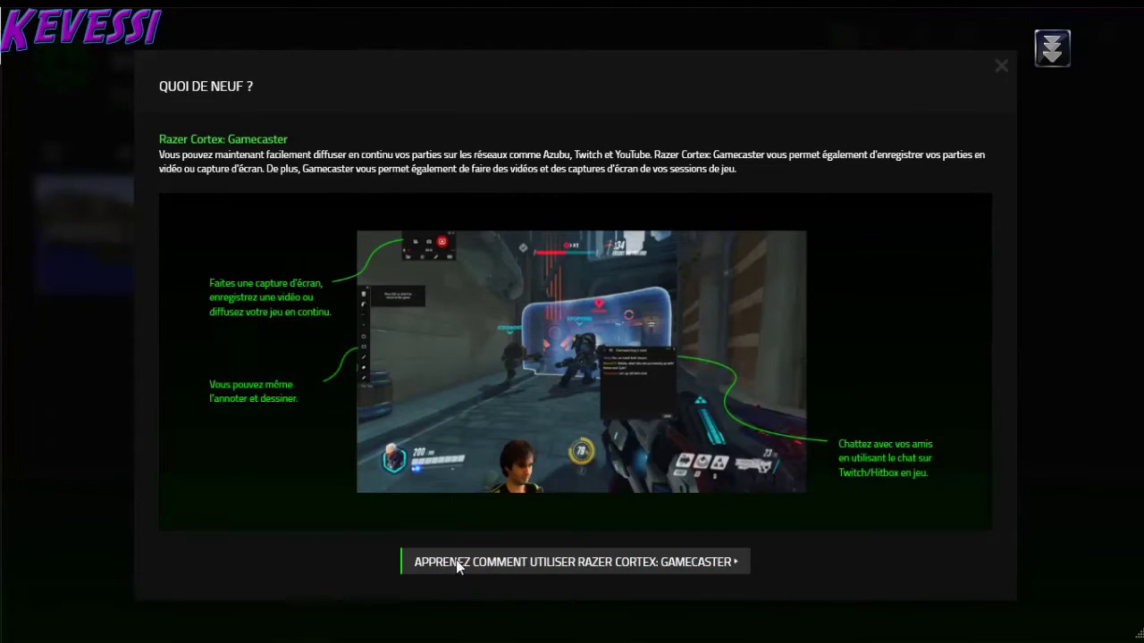
left_click(623, 565)
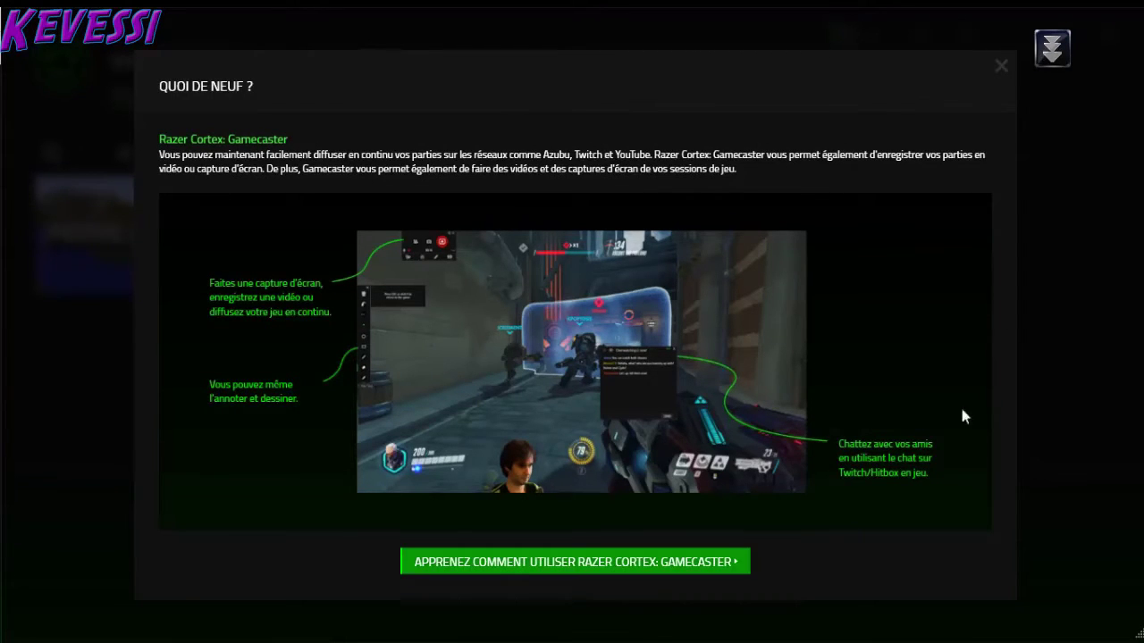
left_click(1002, 68)
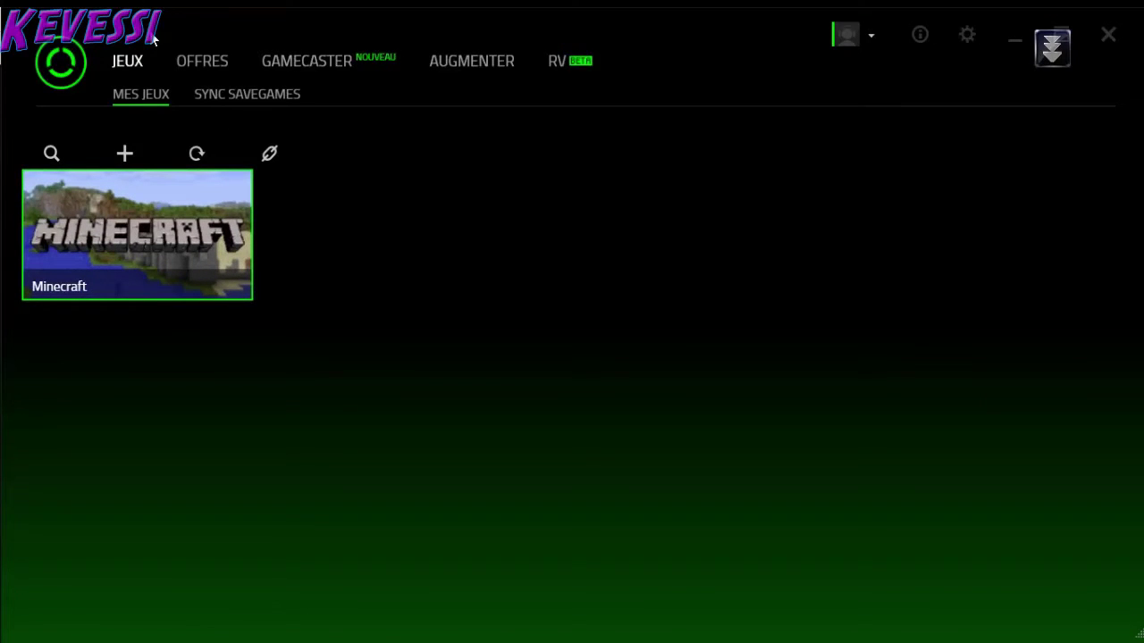
View the Sync Savegames page and return to the Mes jeux library.
left_click(268, 93)
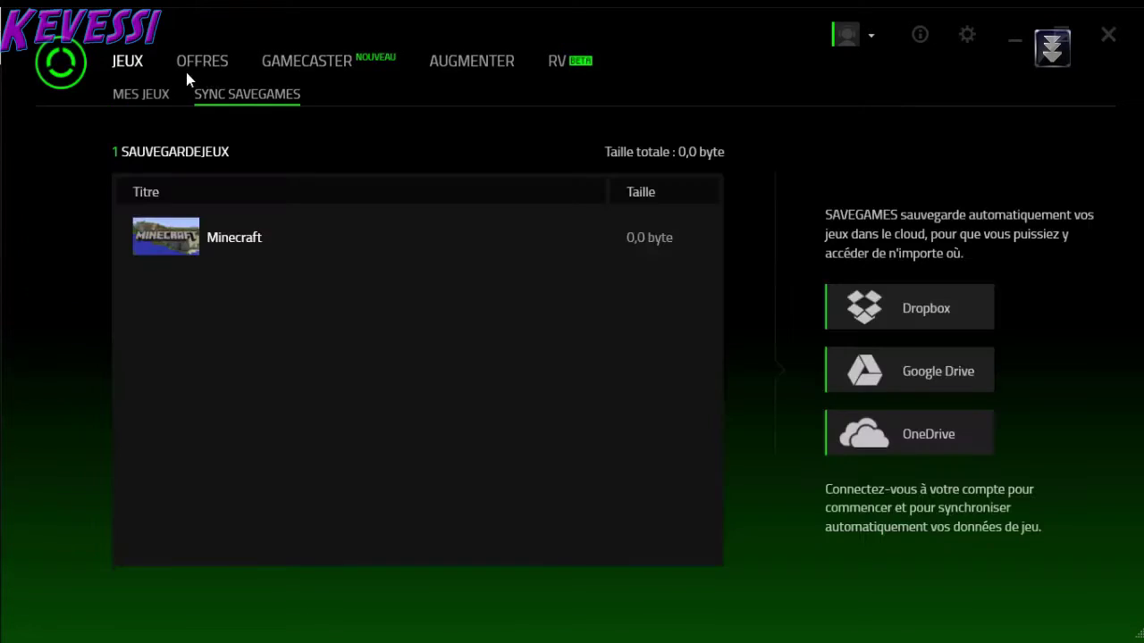
left_click(147, 97)
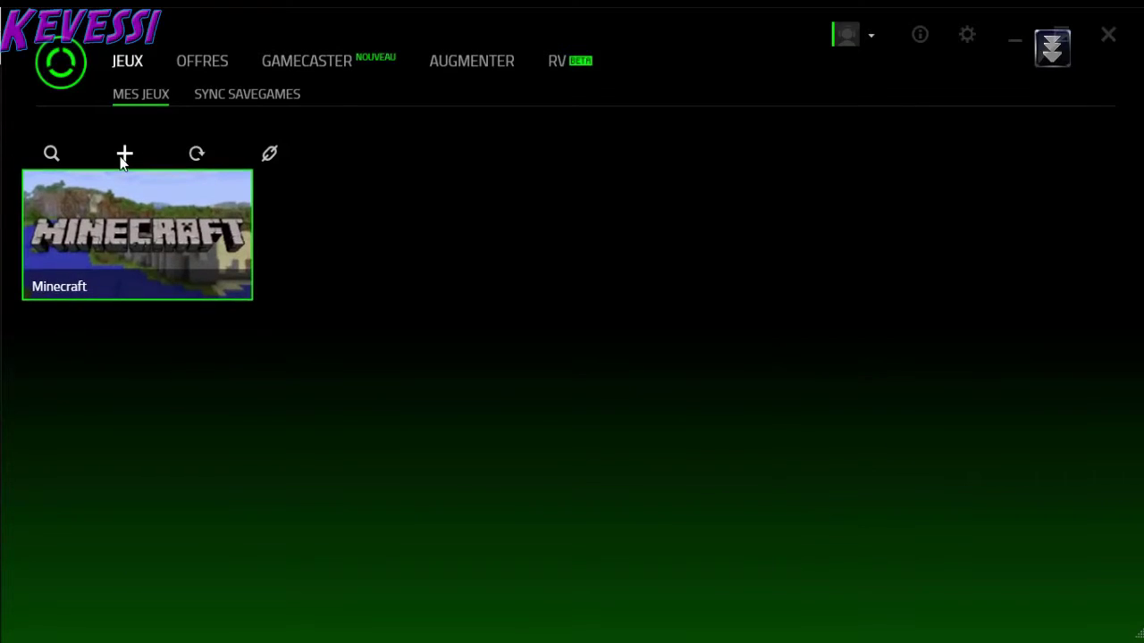
Start adding a game to the library and choose the DRAGON BALL XENOVERSE 2 shortcut from the Bureau folder.
left_click(127, 150)
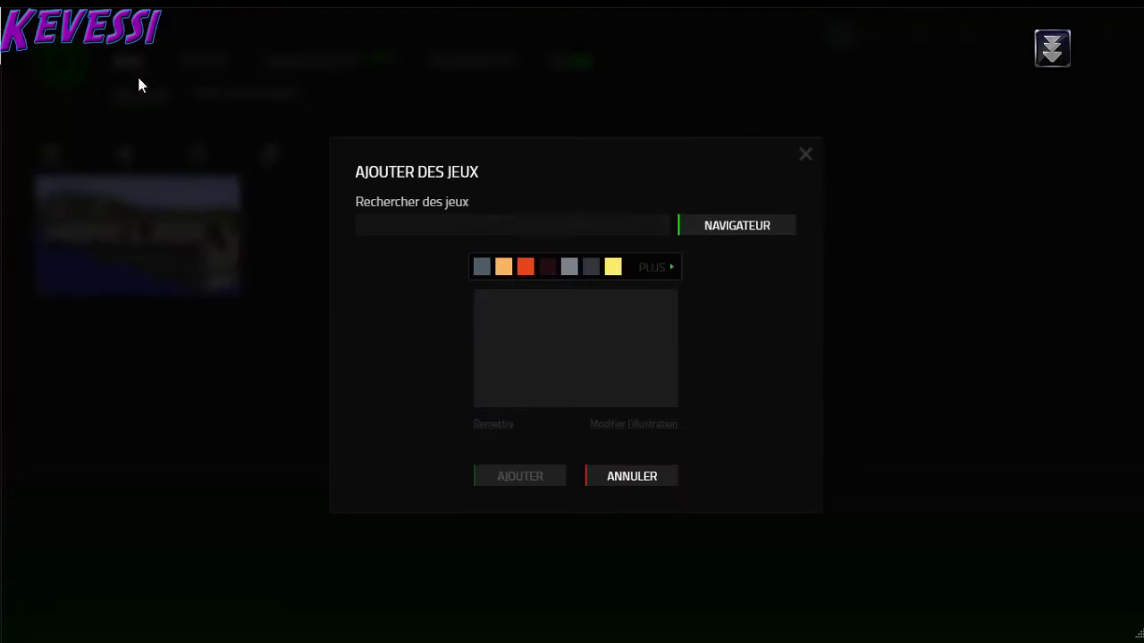
left_click(744, 225)
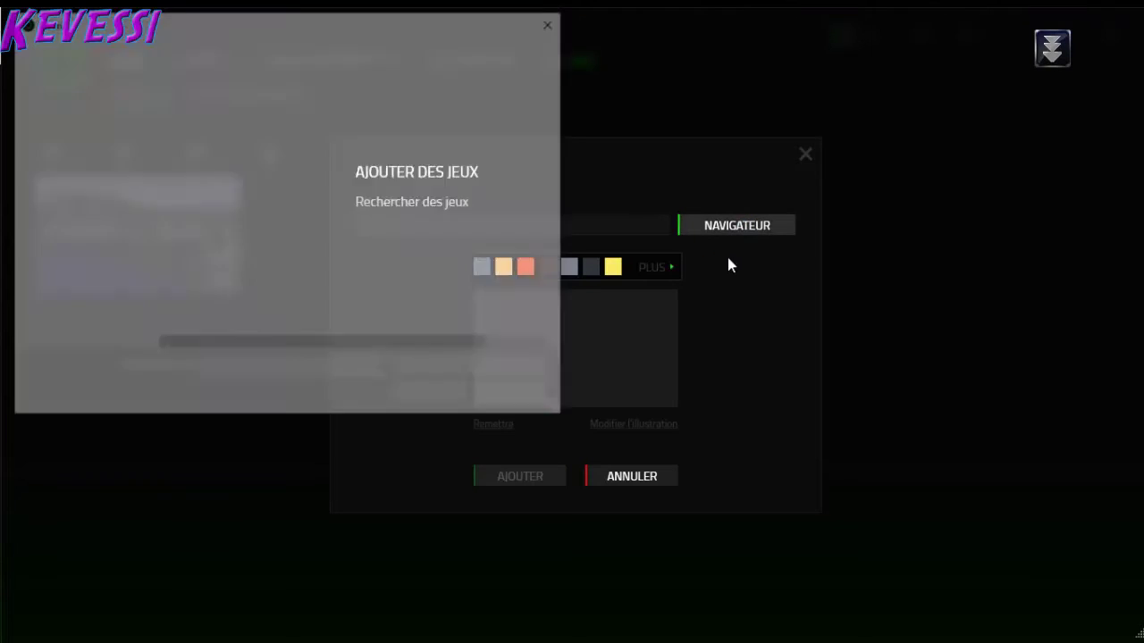
scroll(104, 237, "up", 3)
scroll(105, 236, "up", 1)
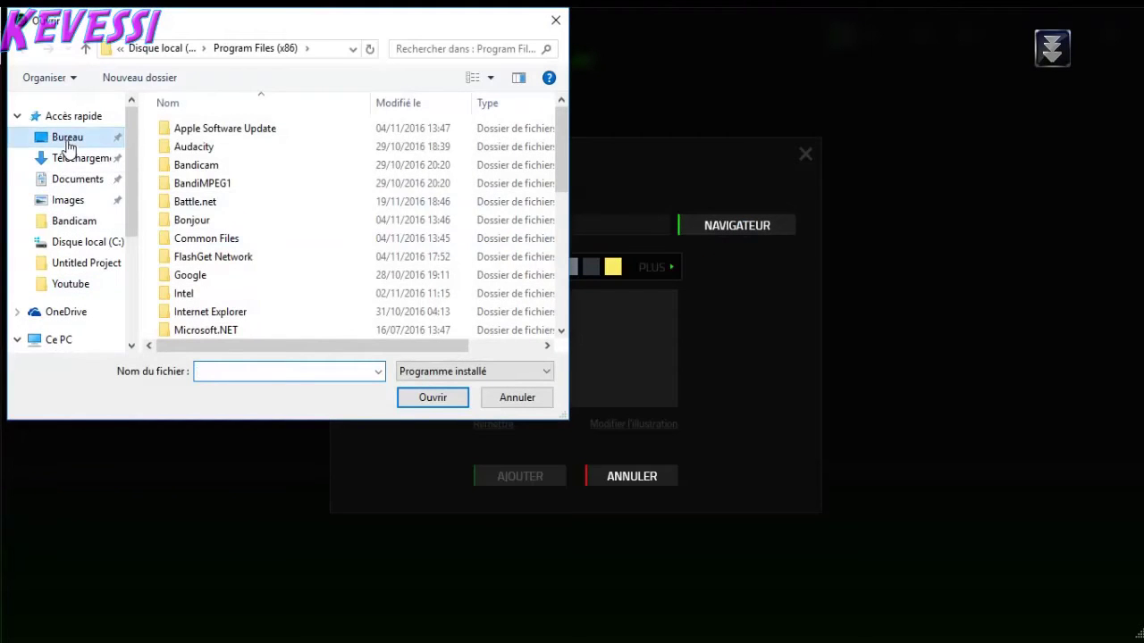
left_click(68, 138)
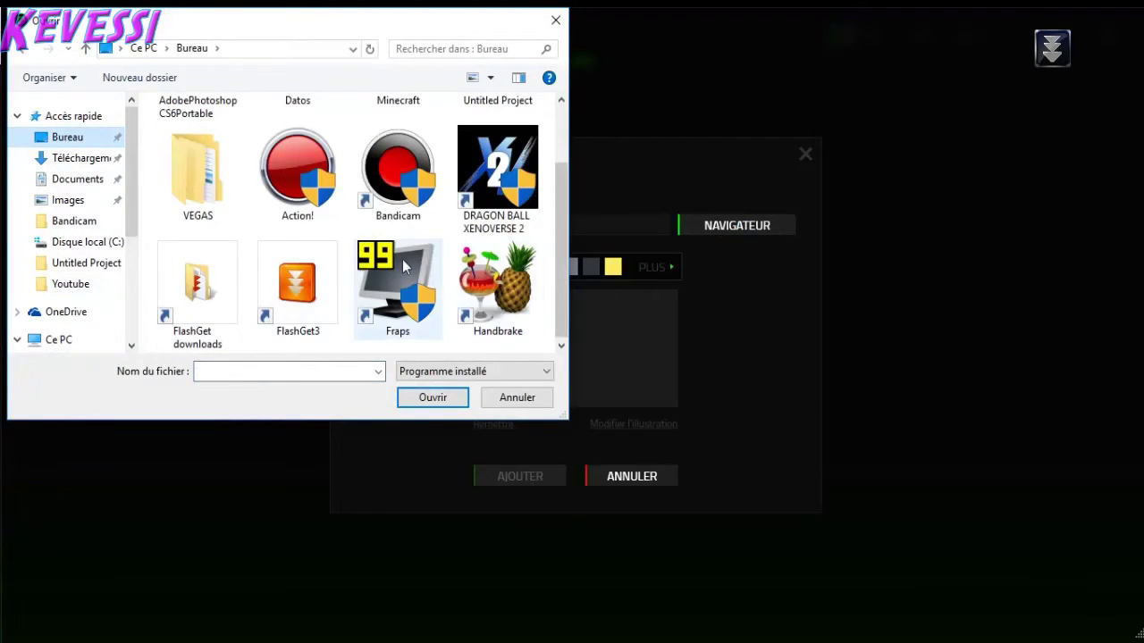
scroll(403, 259, "up", 1)
double_click(508, 253)
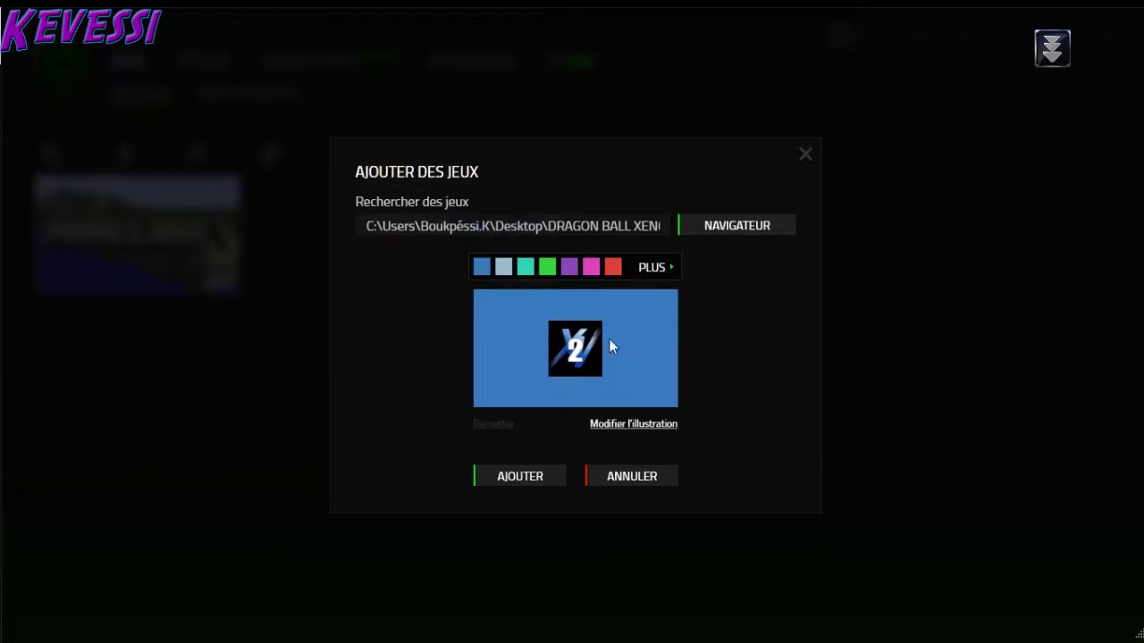
Try a green tile background for DRAGON BALL XENOVERSE 2, set it to blue and add the game to the library.
left_click(549, 269)
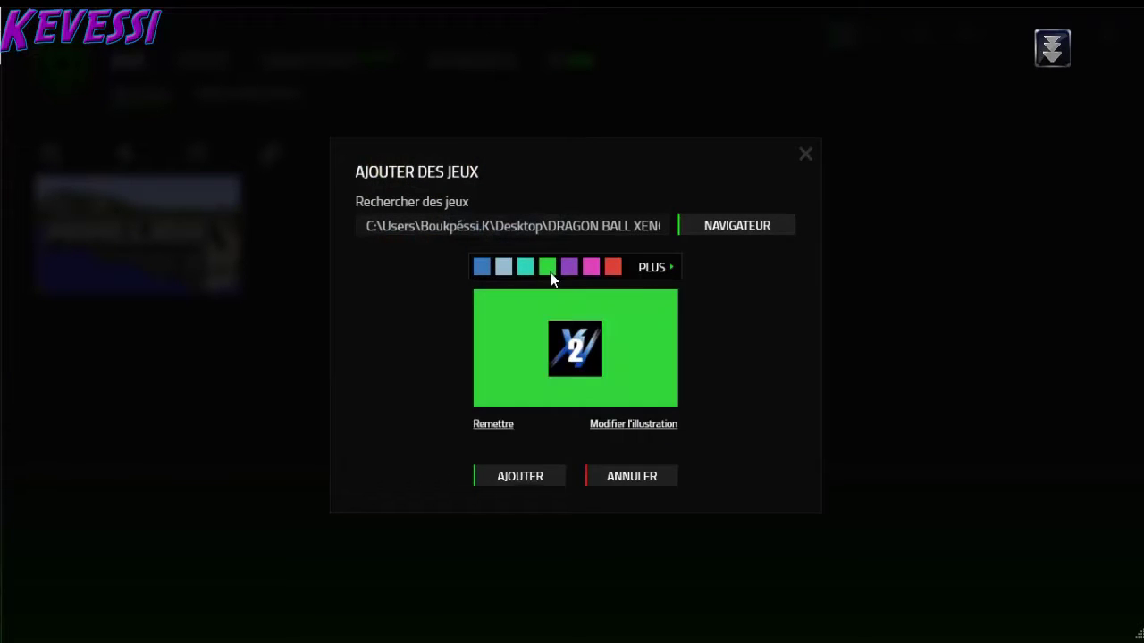
left_click(483, 265)
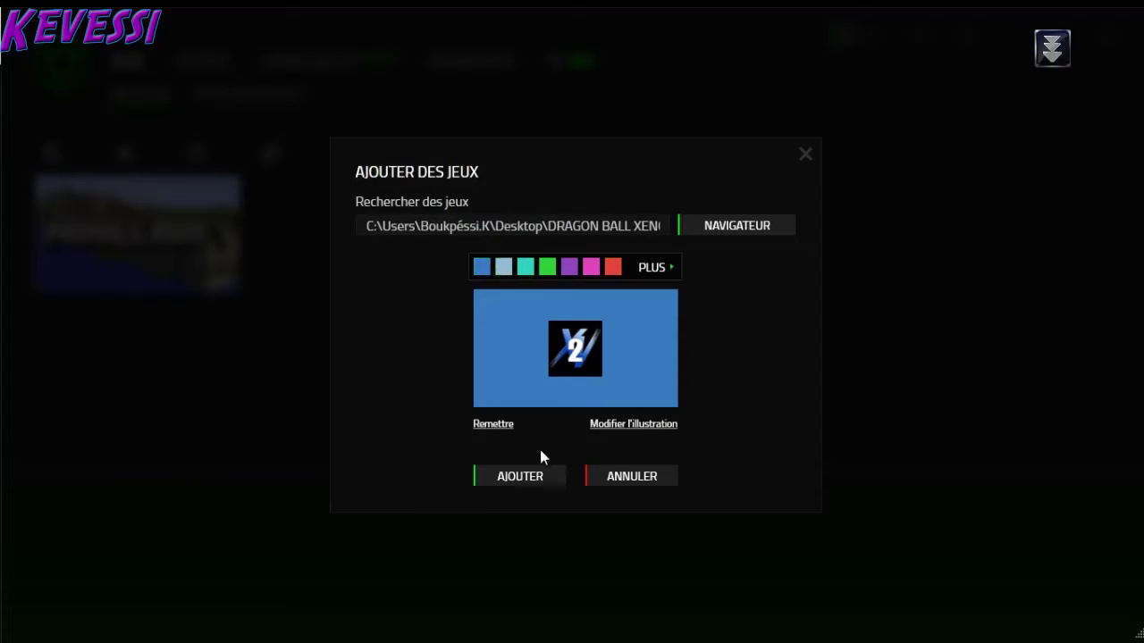
left_click(539, 479)
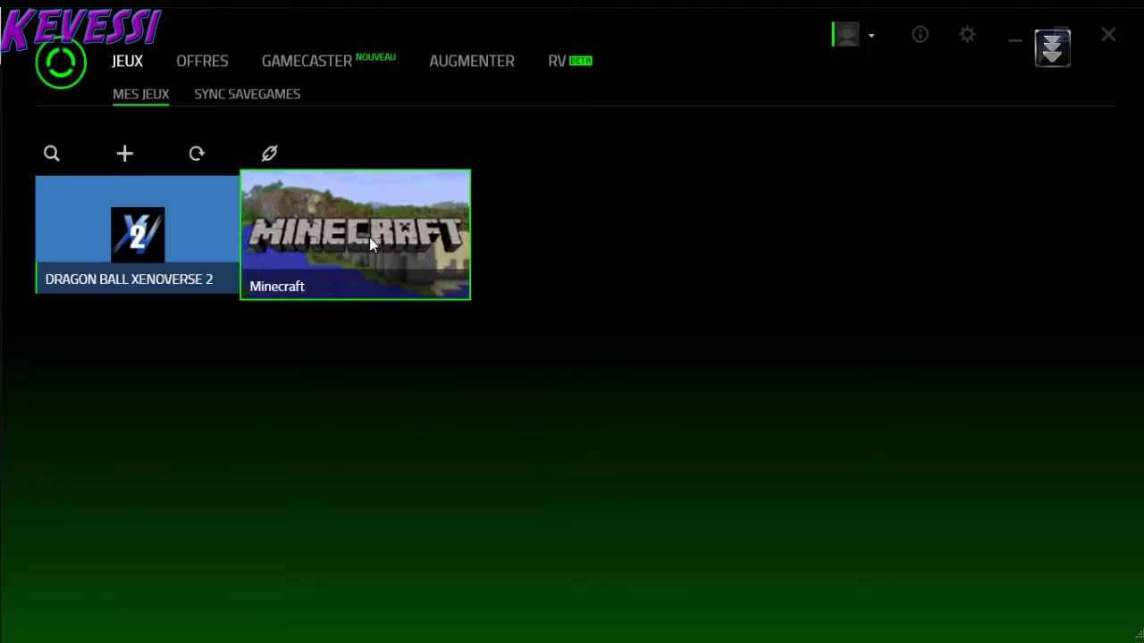
left_click(131, 147)
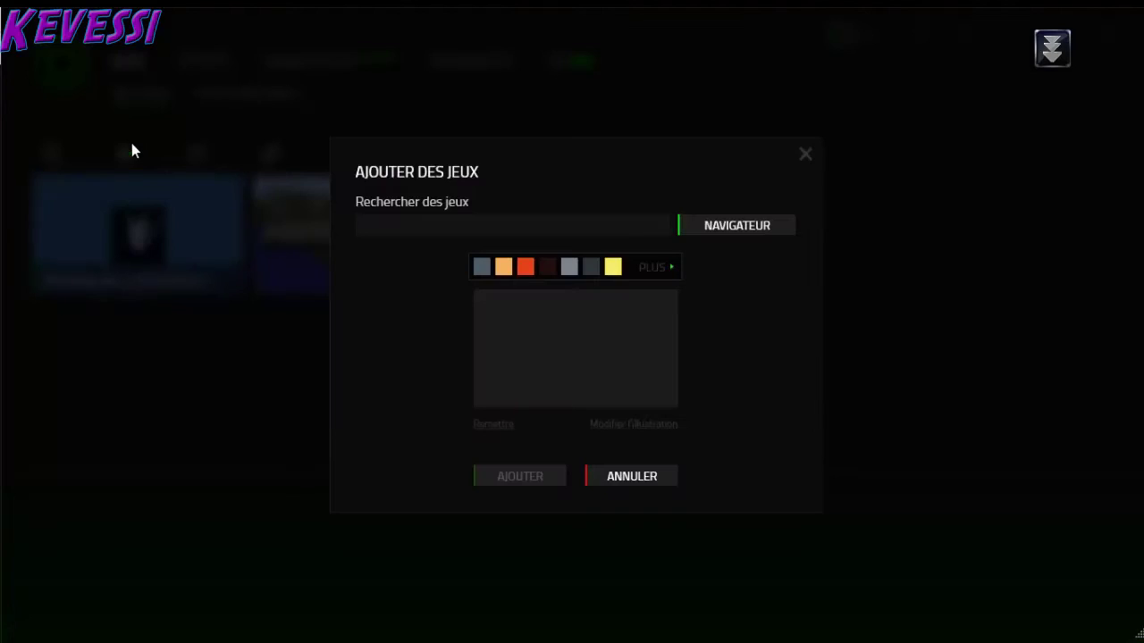
left_click(711, 225)
left_click(81, 191)
scroll(255, 204, "down", 1)
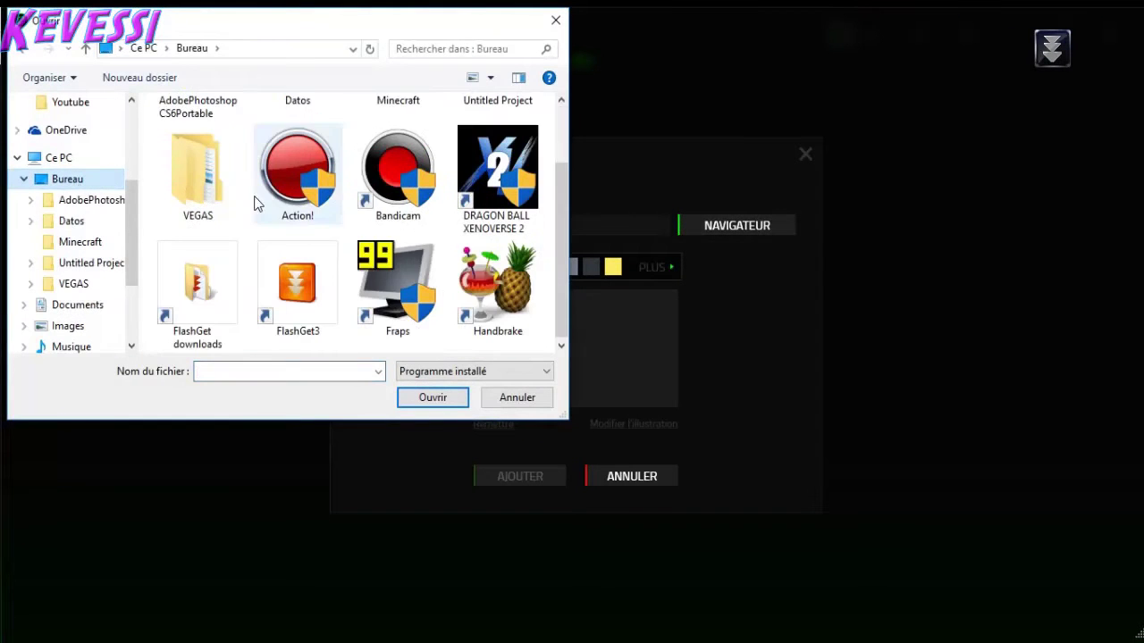
scroll(375, 286, "up", 1)
scroll(442, 176, "down", 1)
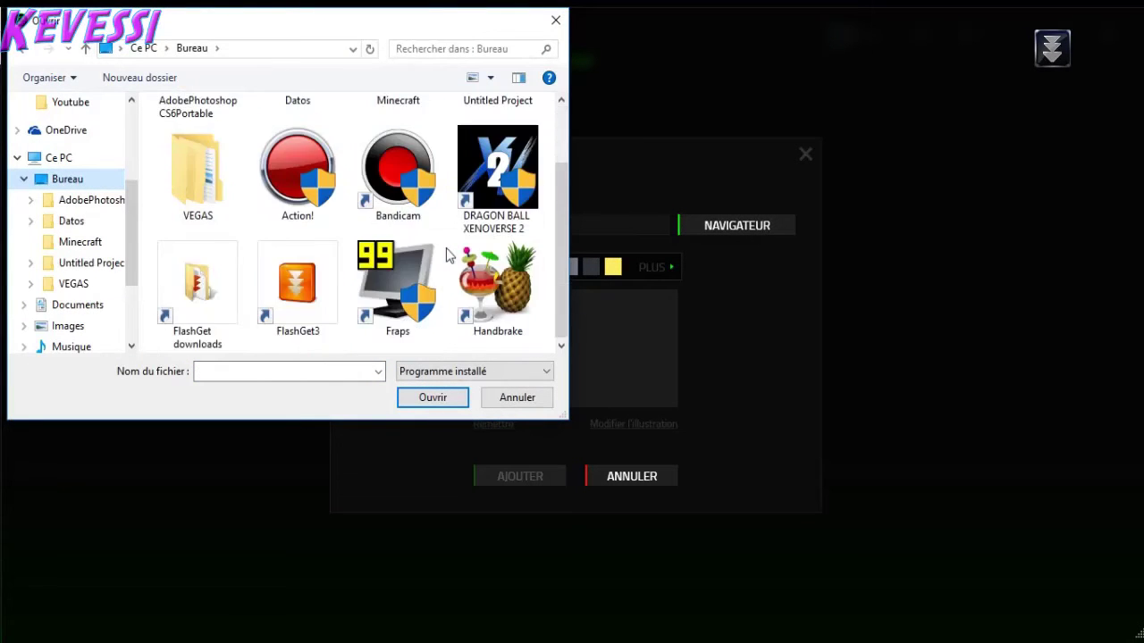
double_click(56, 183)
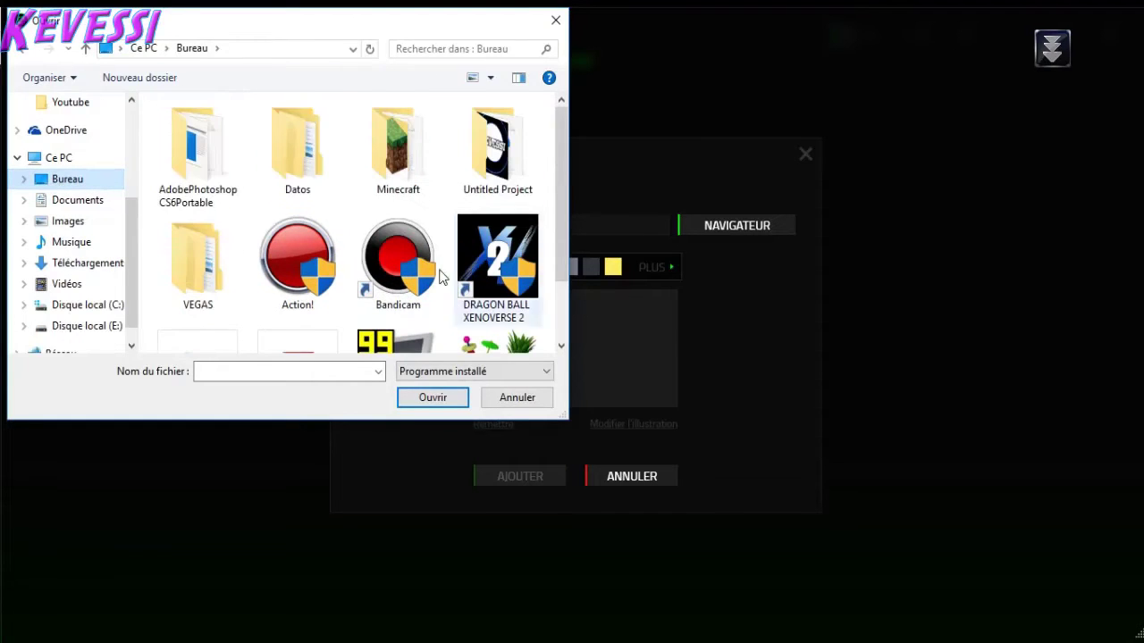
scroll(443, 277, "down", 1)
scroll(424, 307, "up", 1)
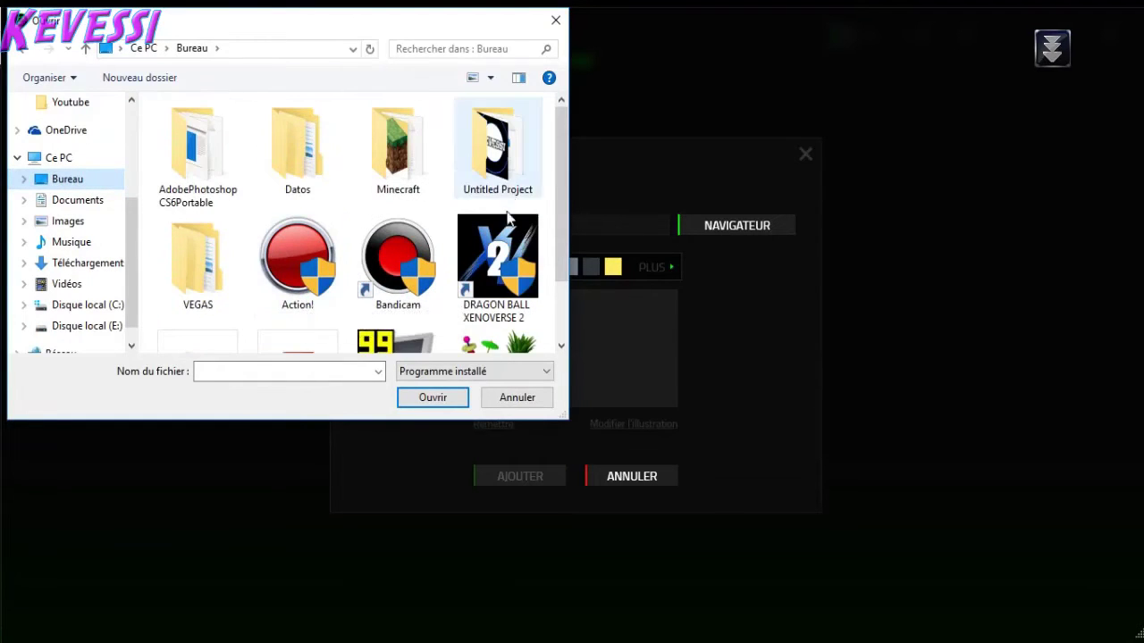
scroll(500, 206, "down", 1)
left_click(512, 397)
left_click(804, 155)
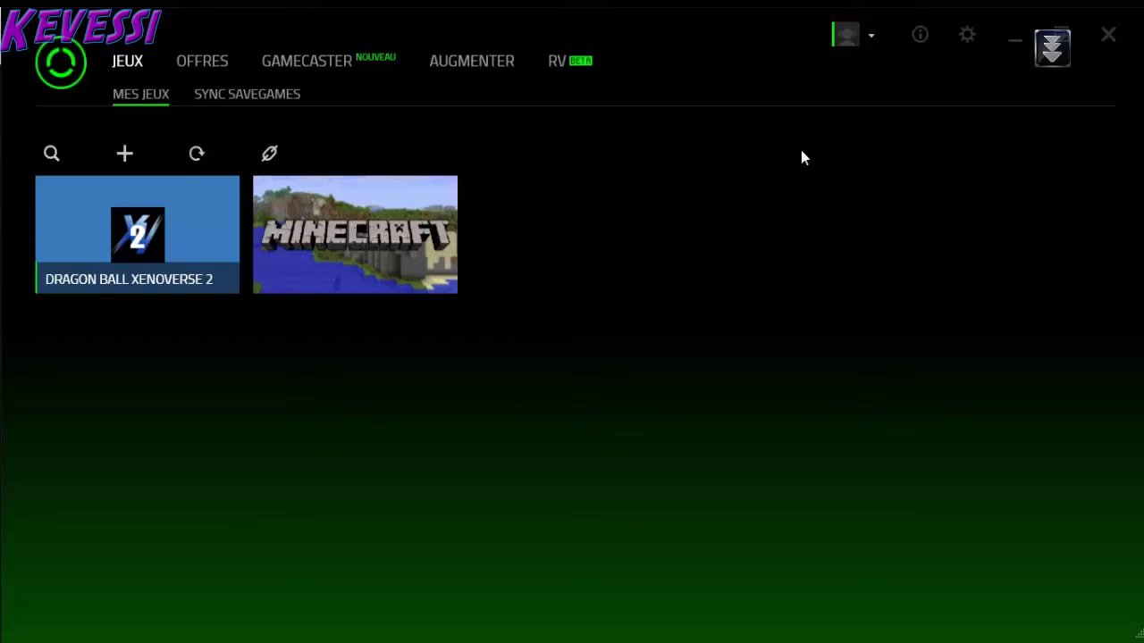
Move the Razer Cortex window aside to reveal the desktop shortcuts, and restore it to full screen.
left_click_drag(838, 16, 1105, 205)
left_click(1086, 15)
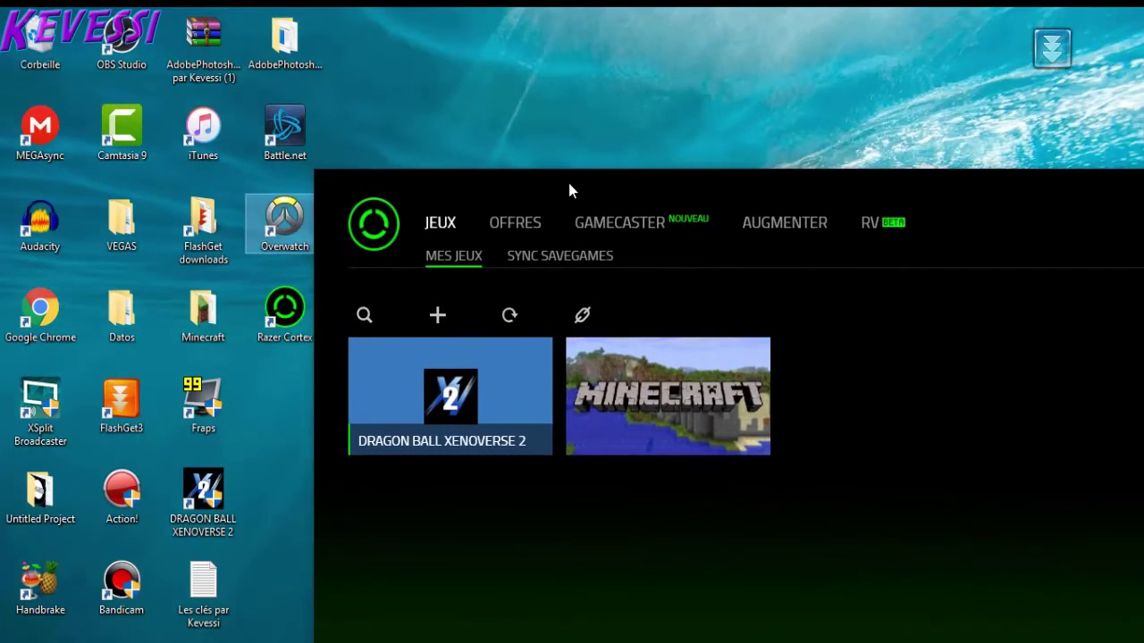
left_click_drag(567, 187, 249, 107)
double_click(998, 111)
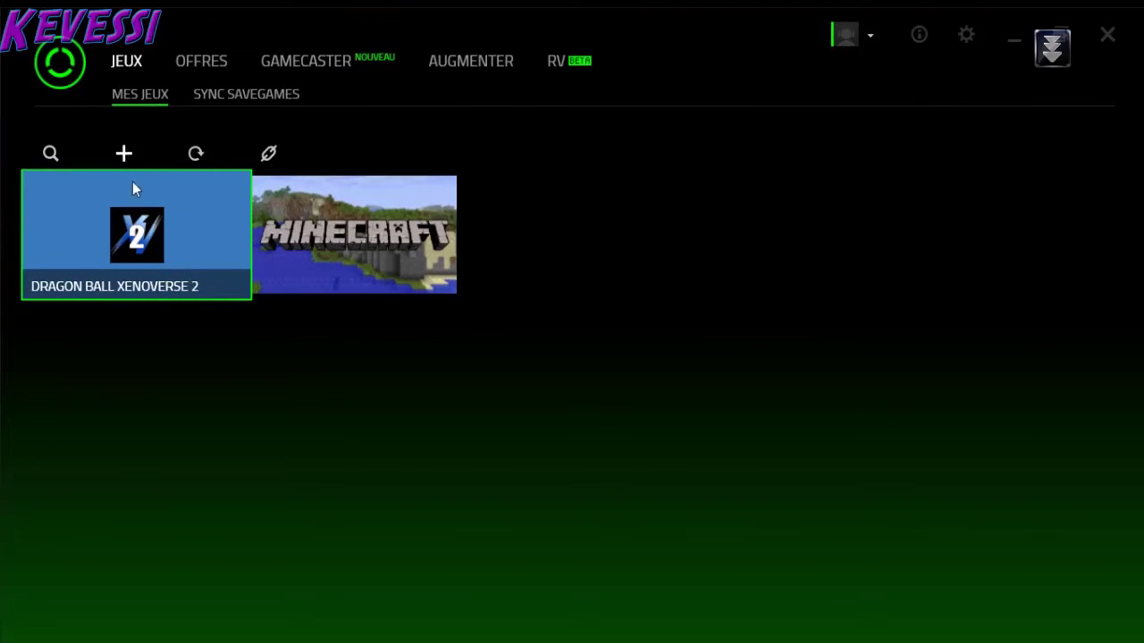
left_click(171, 252)
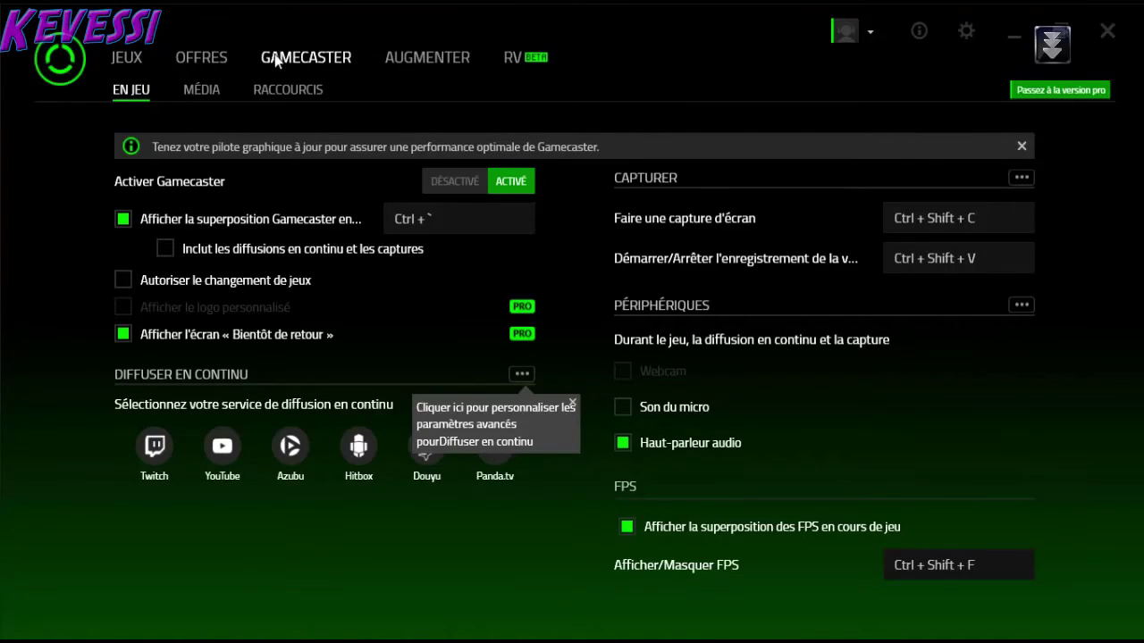
Look through Gamecaster's Média and Raccourcis pages and return to its En jeu settings.
left_click(192, 90)
left_click(274, 89)
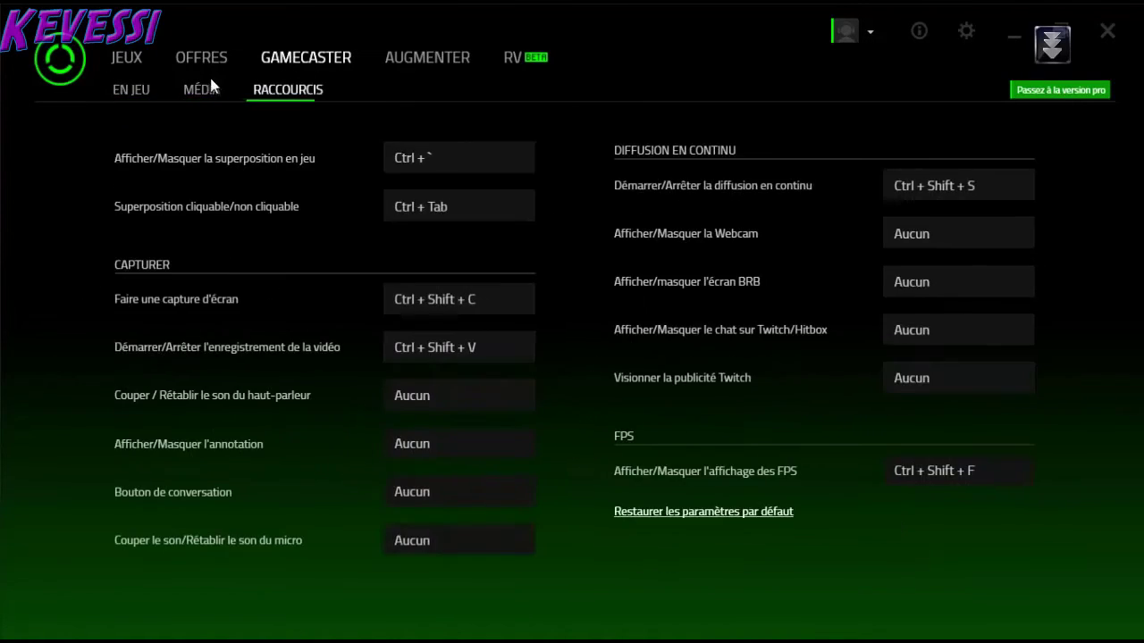
left_click(142, 85)
left_click(198, 91)
left_click(288, 89)
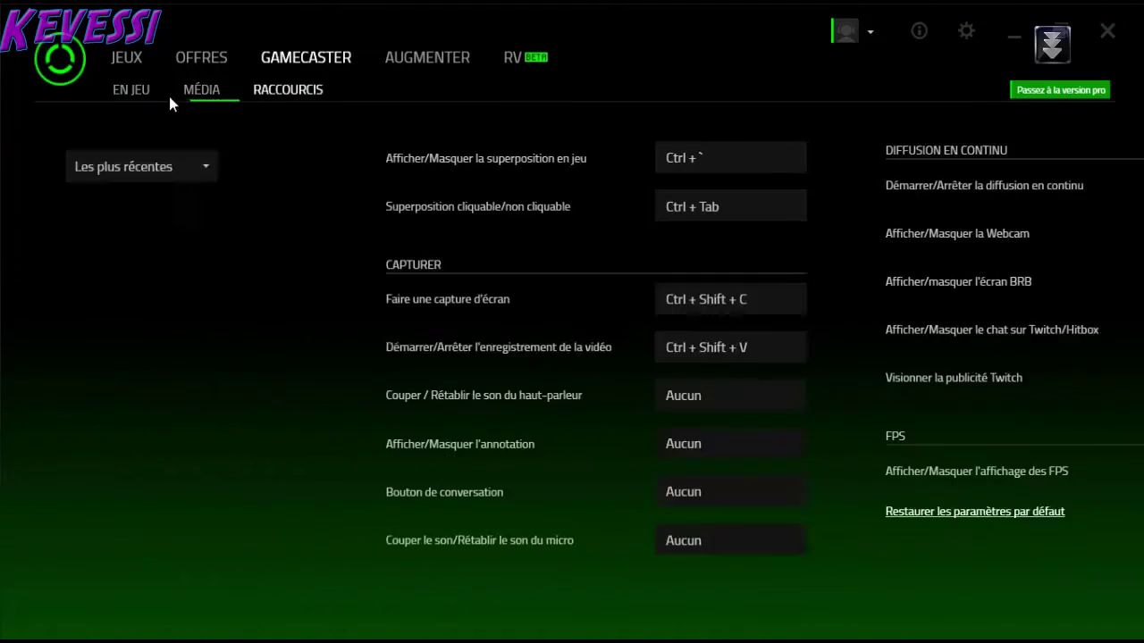
left_click(122, 93)
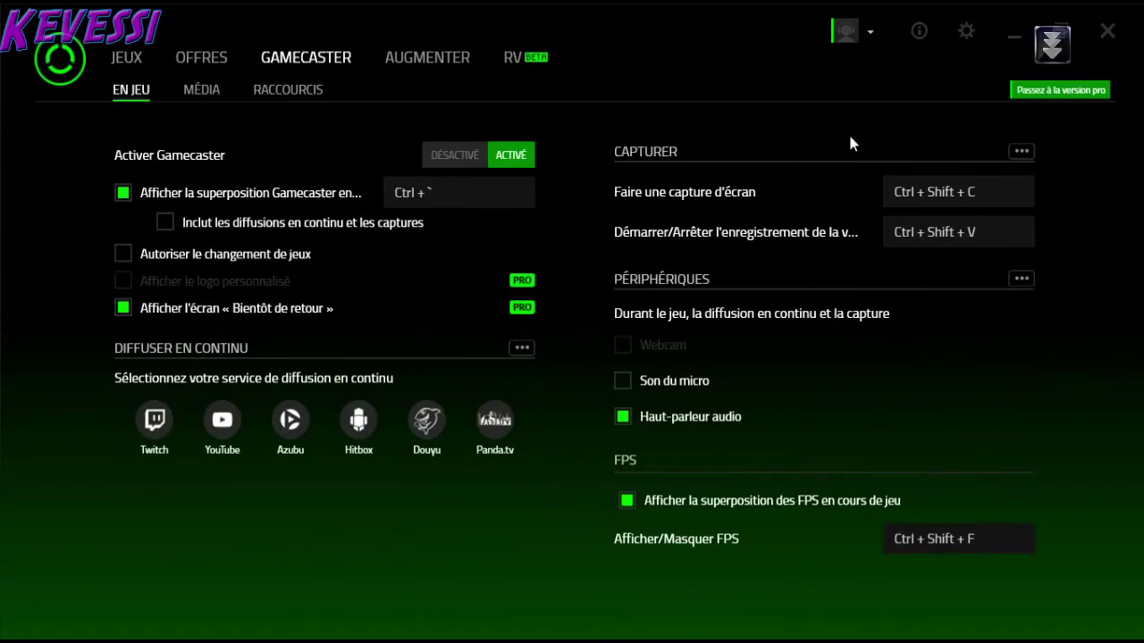
View the Augmenter and Offres sections and return to Jeux.
left_click(431, 59)
left_click(276, 55)
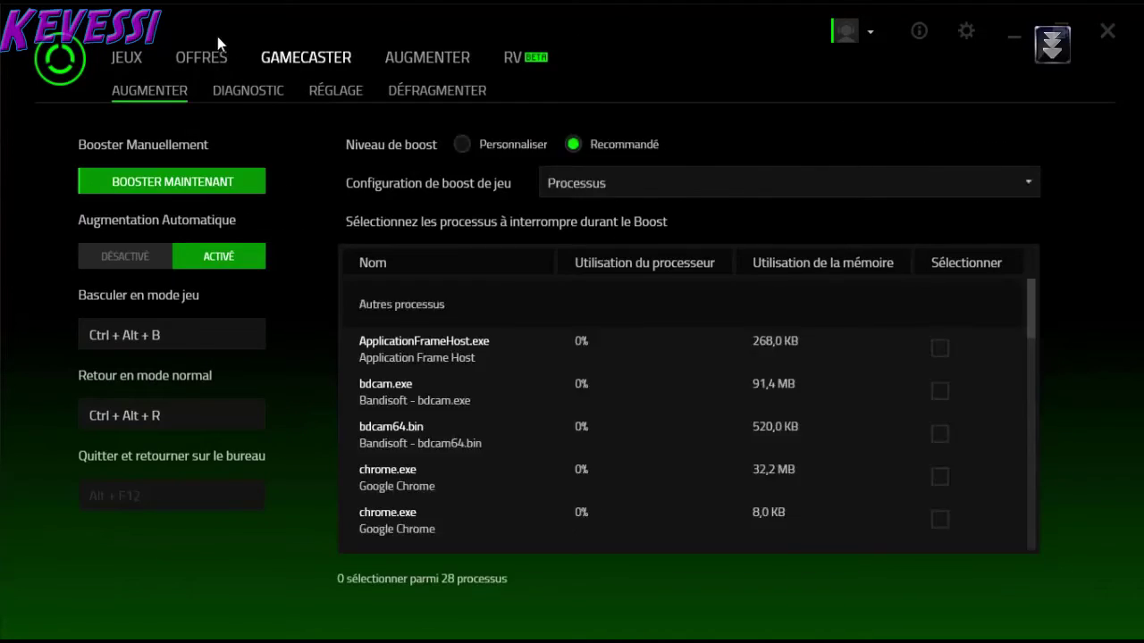
left_click(197, 58)
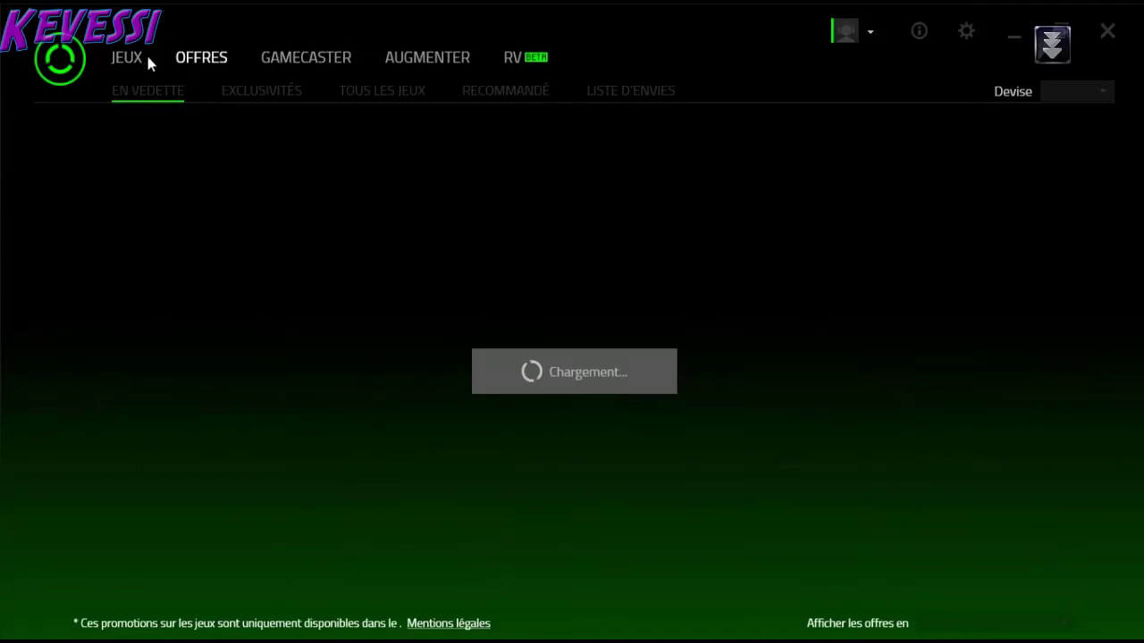
left_click(128, 60)
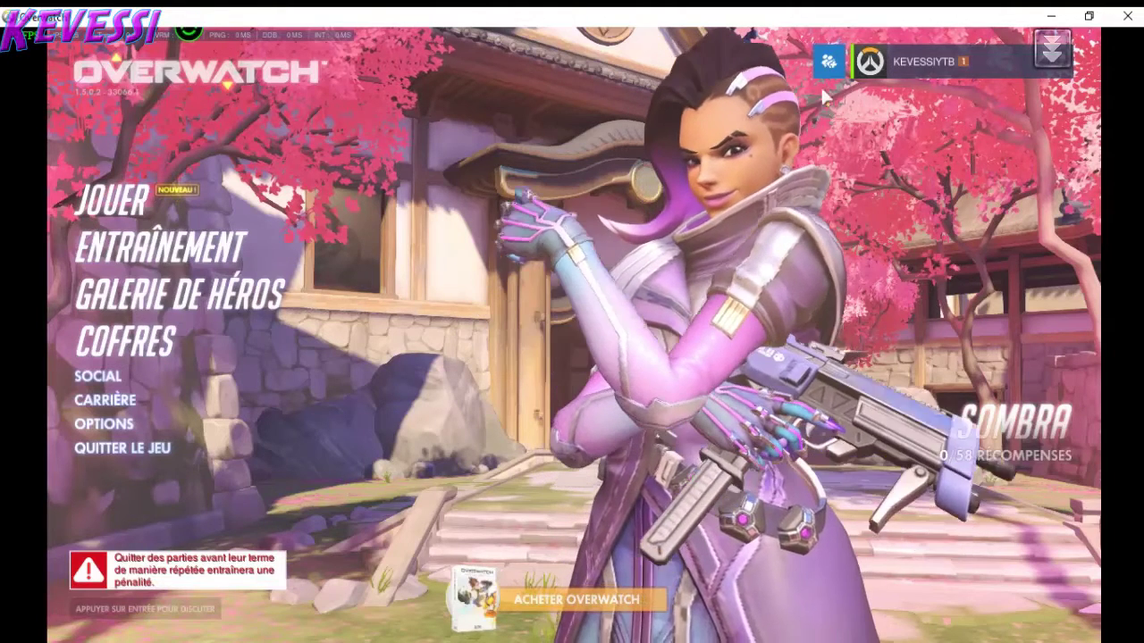
Show and close the recording overlay in Overwatch, and minimize the Overwatch and Battle.net windows.
key("super+g")
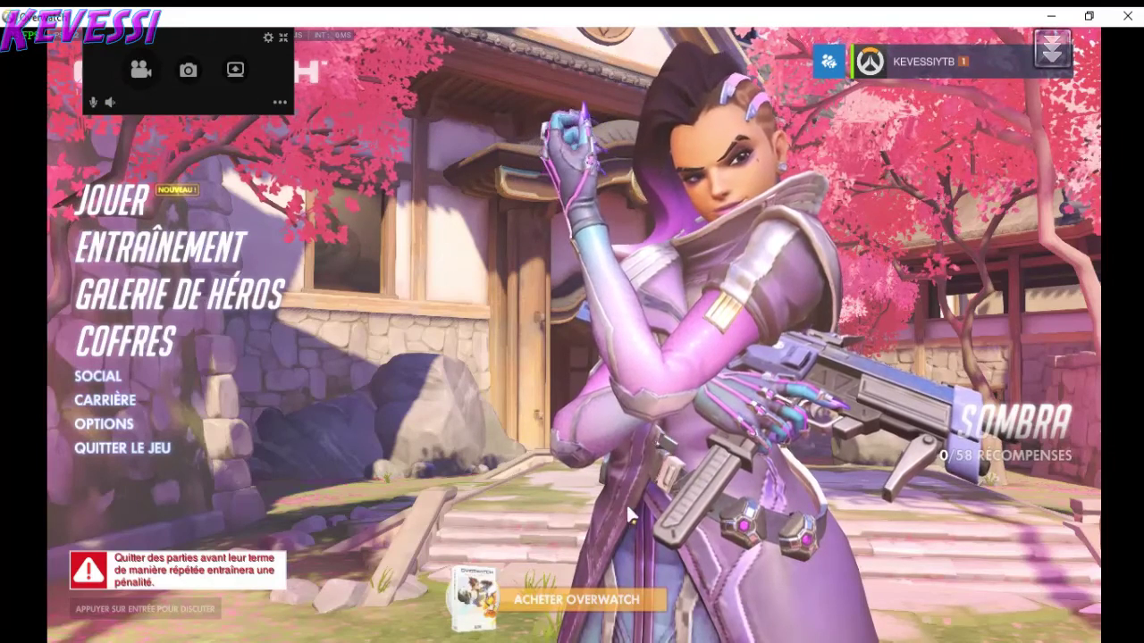
left_click(961, 89)
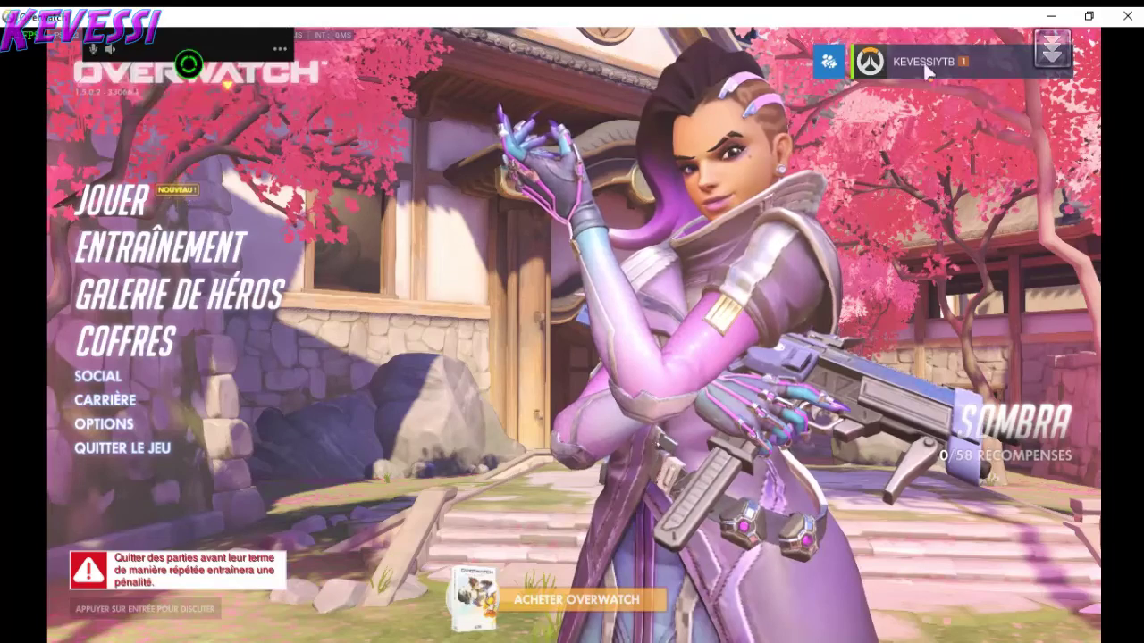
left_click(1052, 16)
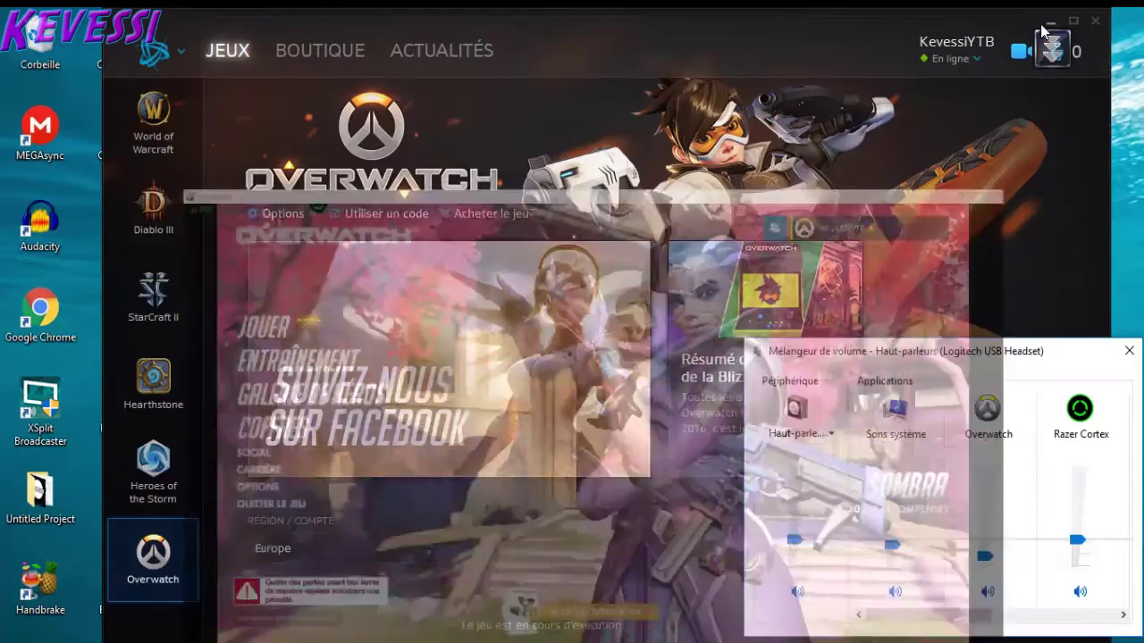
left_click(1050, 19)
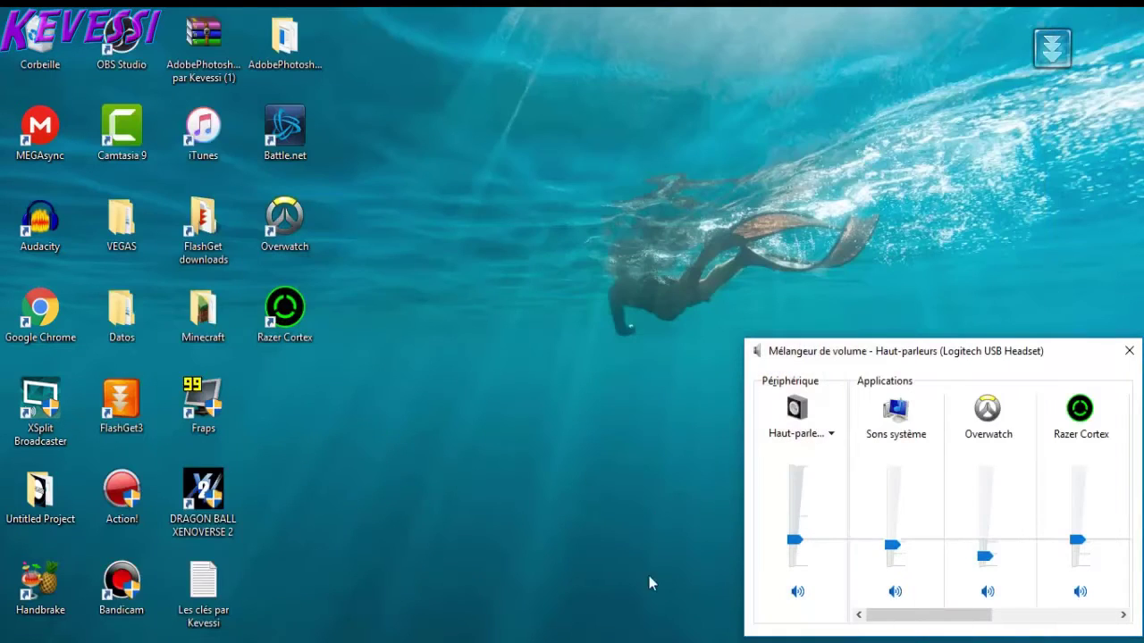
Lower the Overwatch volume in the Windows volume mixer and close the mixer.
left_click(457, 596)
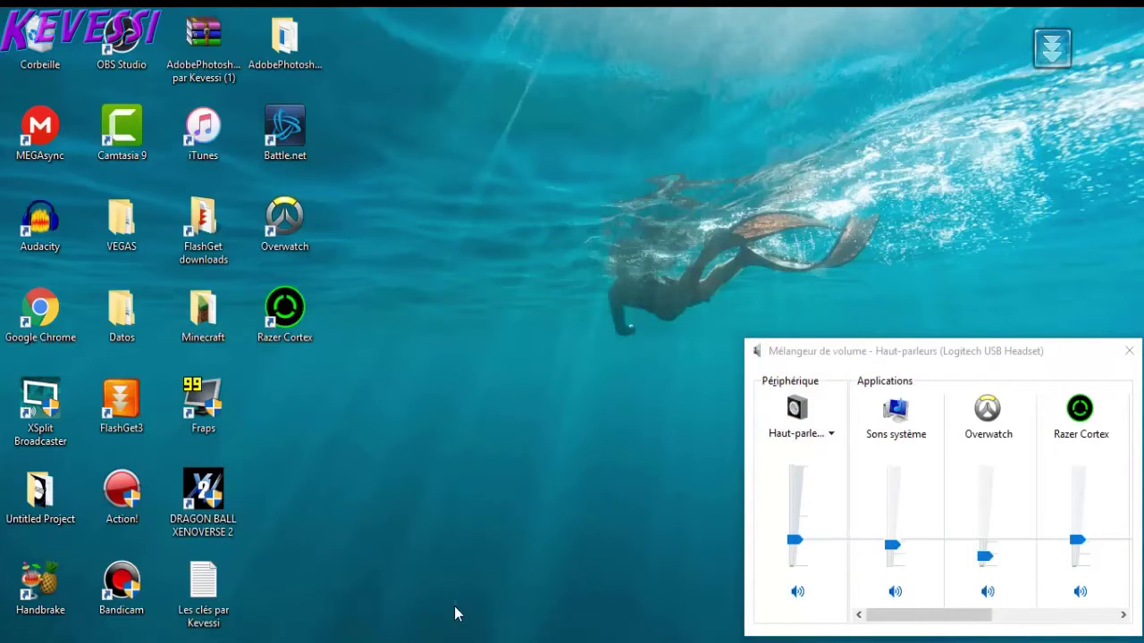
left_click(980, 640)
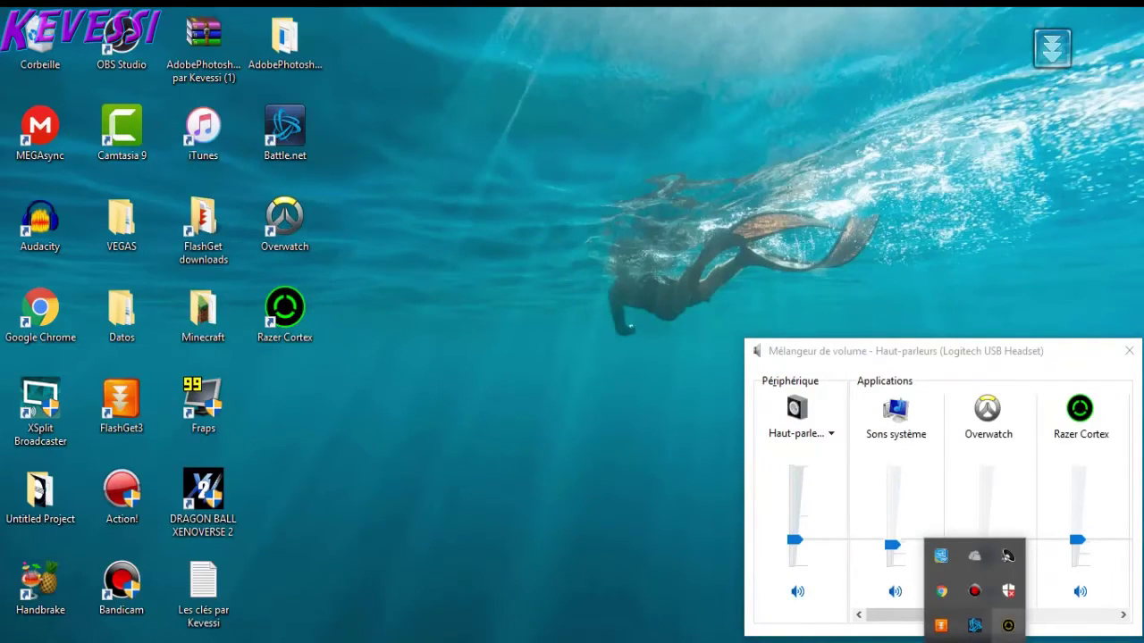
left_click(1040, 618)
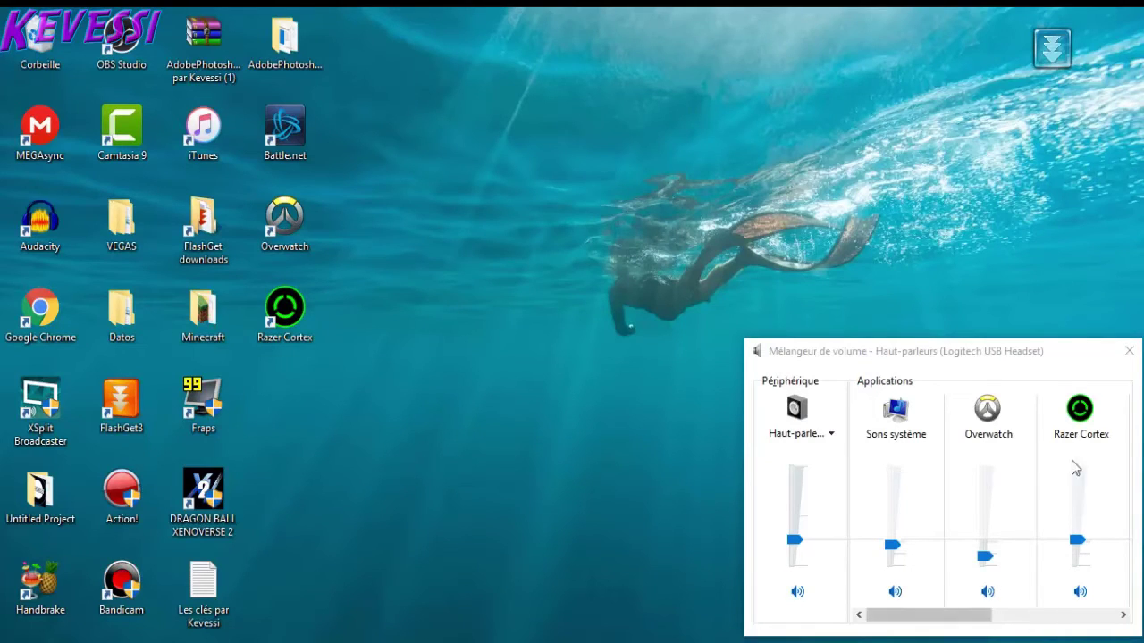
left_click_drag(985, 558, 999, 576)
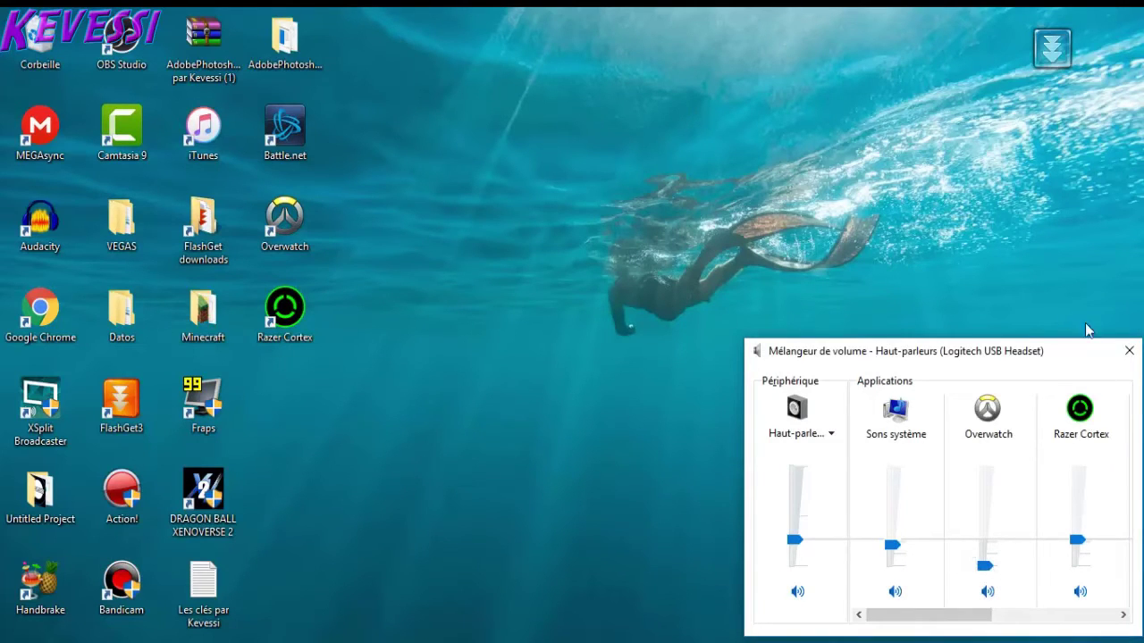
left_click(1129, 351)
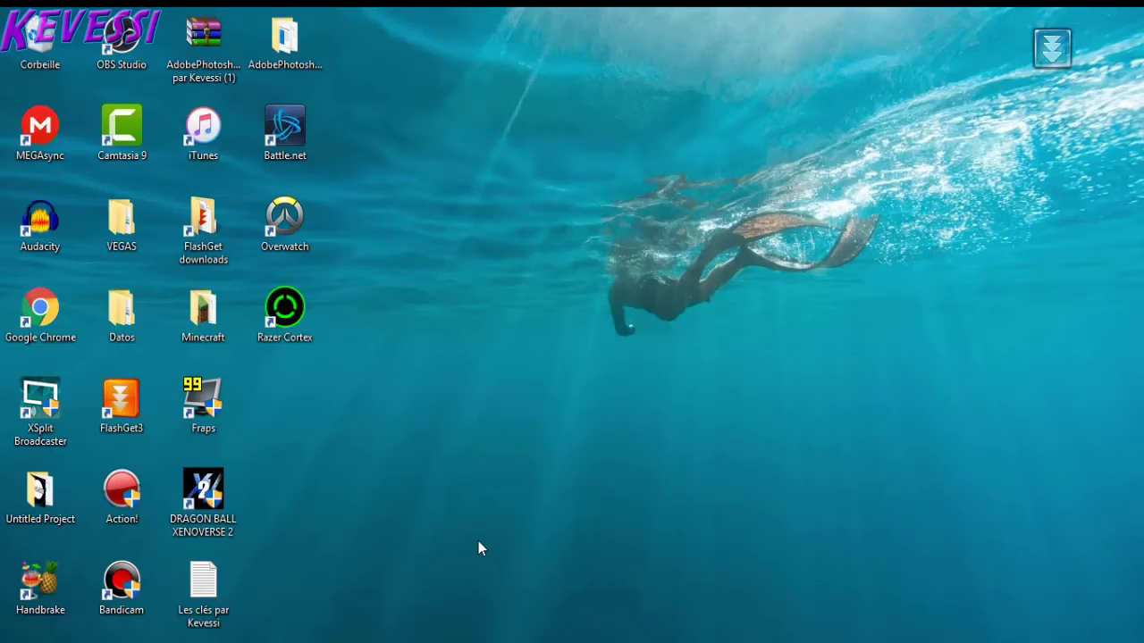
Search Windows for "exe", open Exécuter and run %temp% to open the Temp folder.
key("super+r")
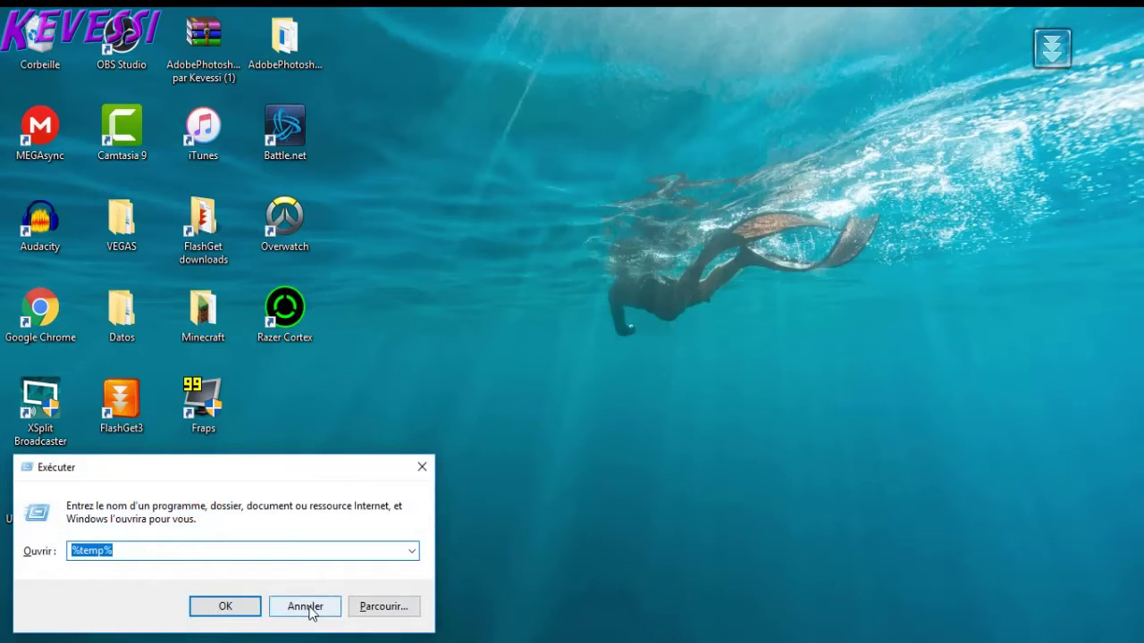
left_click(308, 611)
key("super+s")
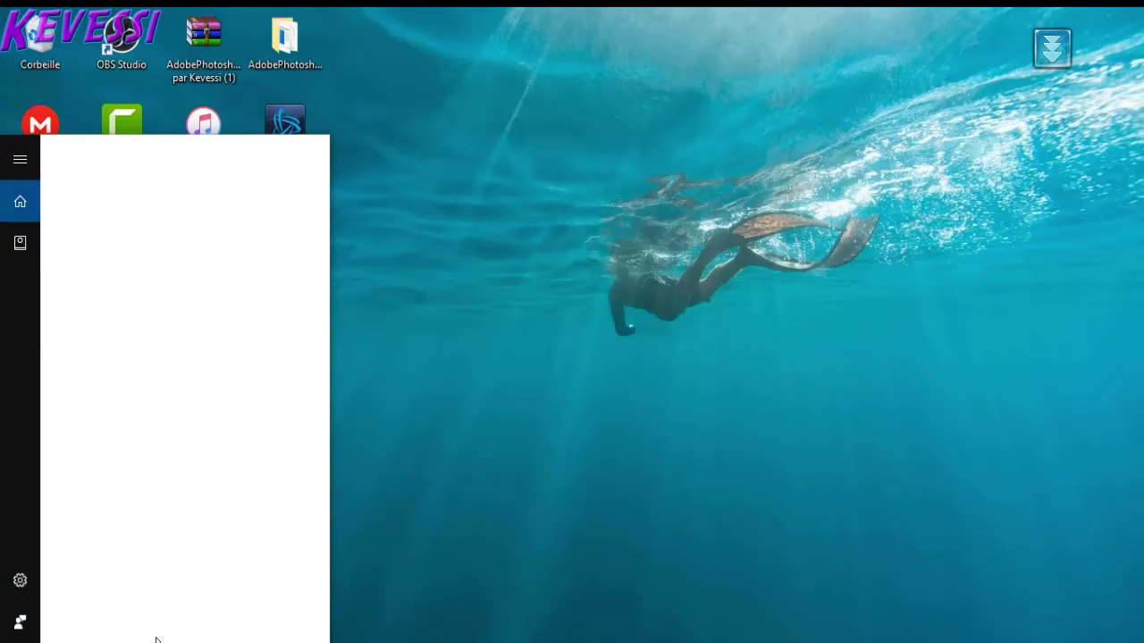
type("r")
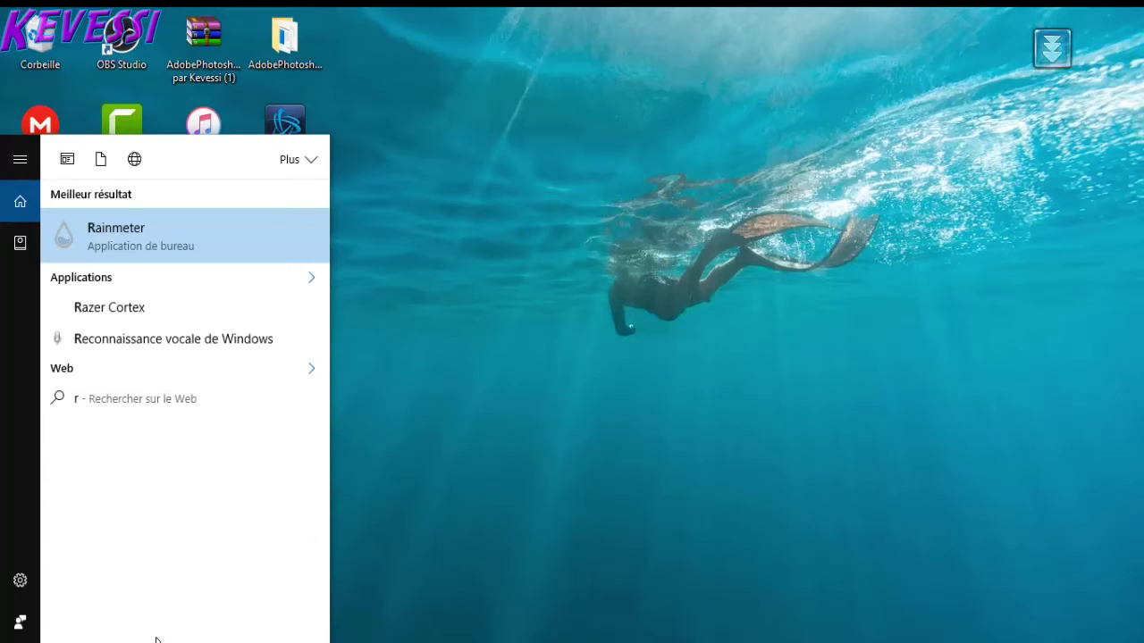
key("BackSpace")
type("exe")
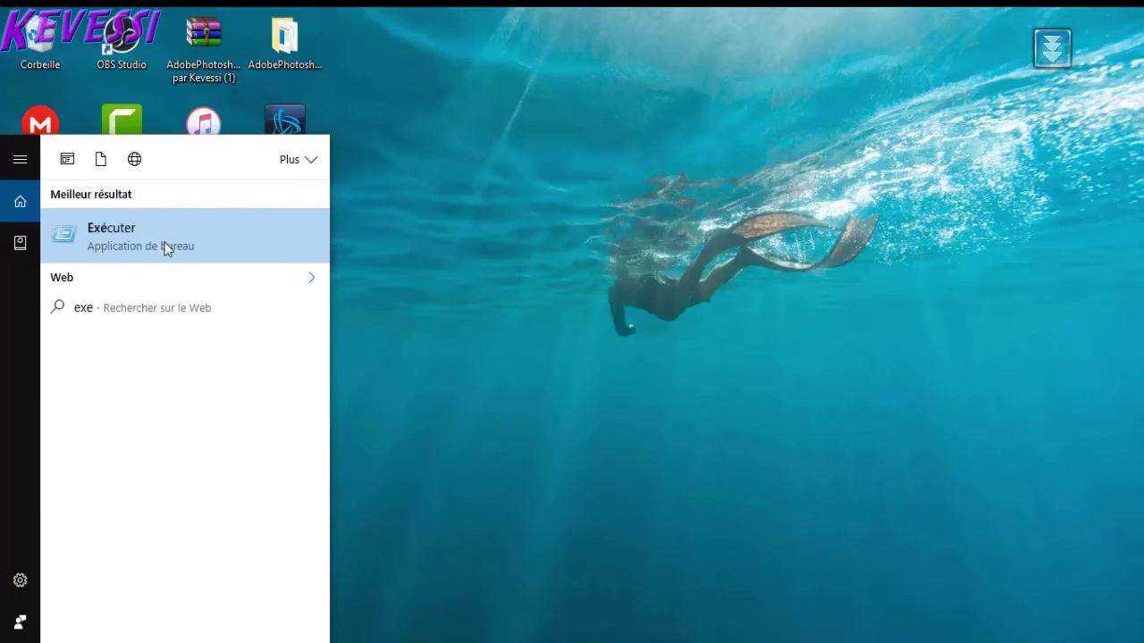
left_click(164, 242)
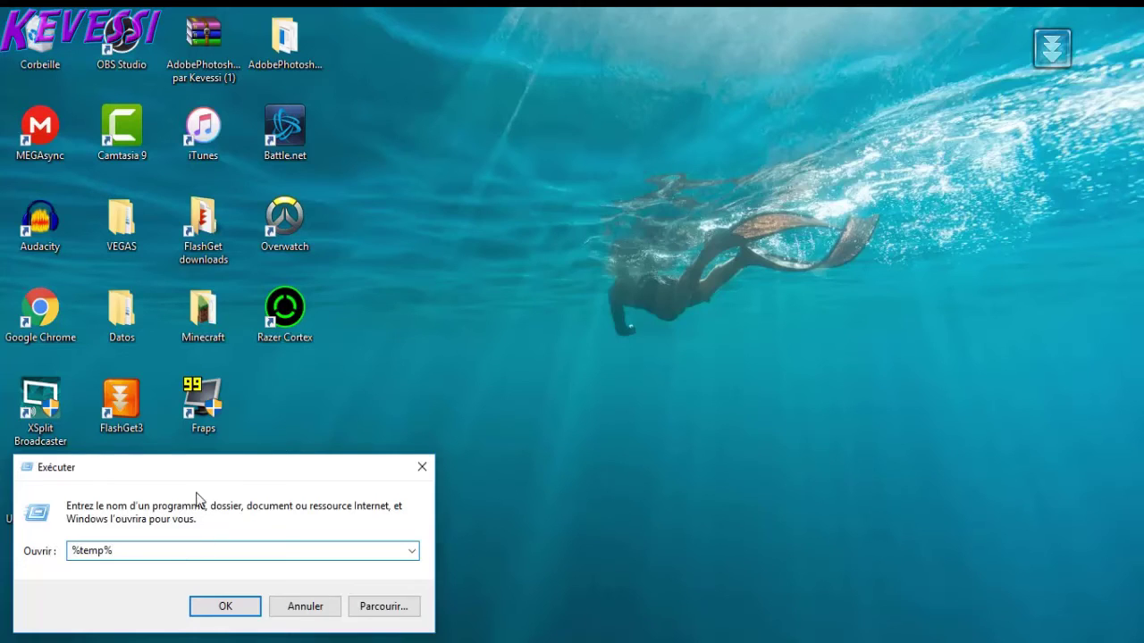
left_click_drag(195, 471, 462, 187)
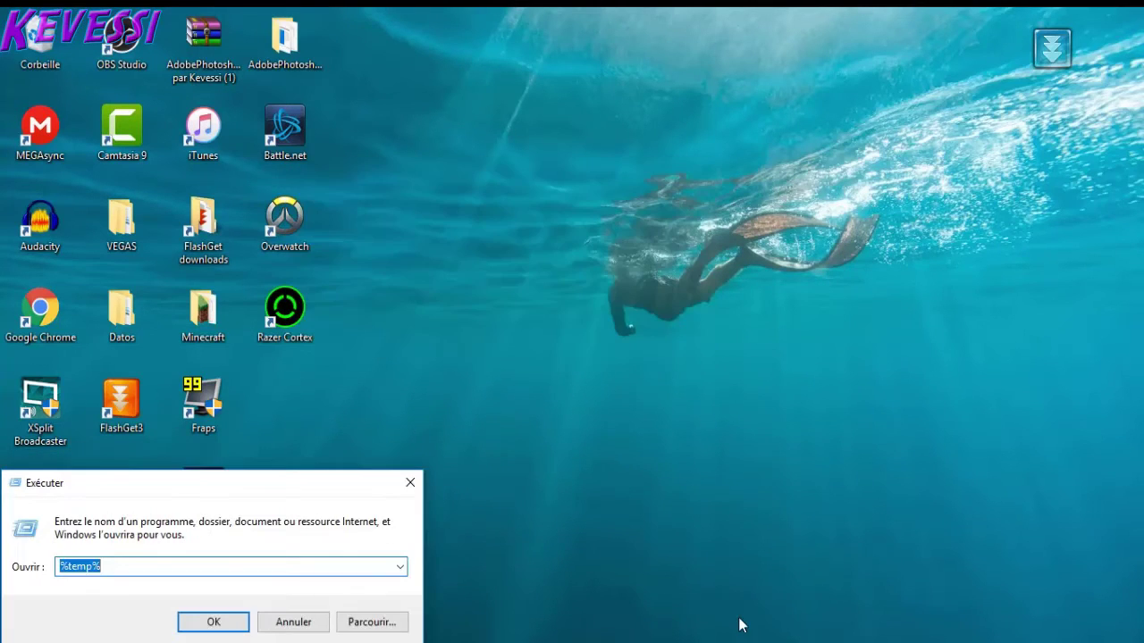
left_click(213, 623)
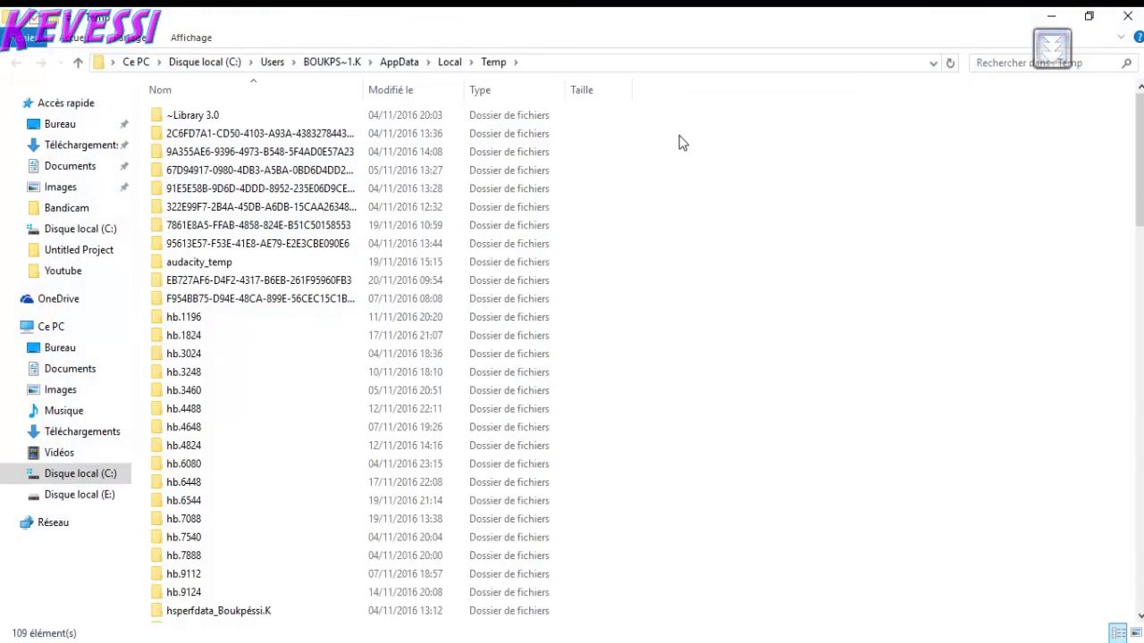
Select all the items in the Temp folder and delete them.
left_click_drag(662, 127, 251, 639)
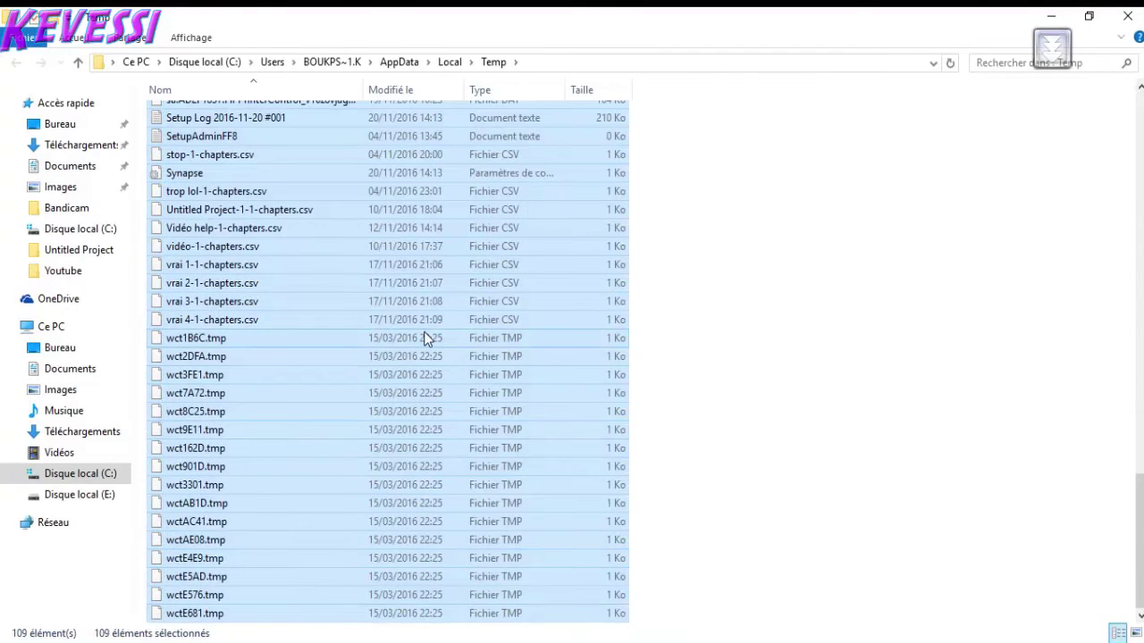
right_click(425, 331)
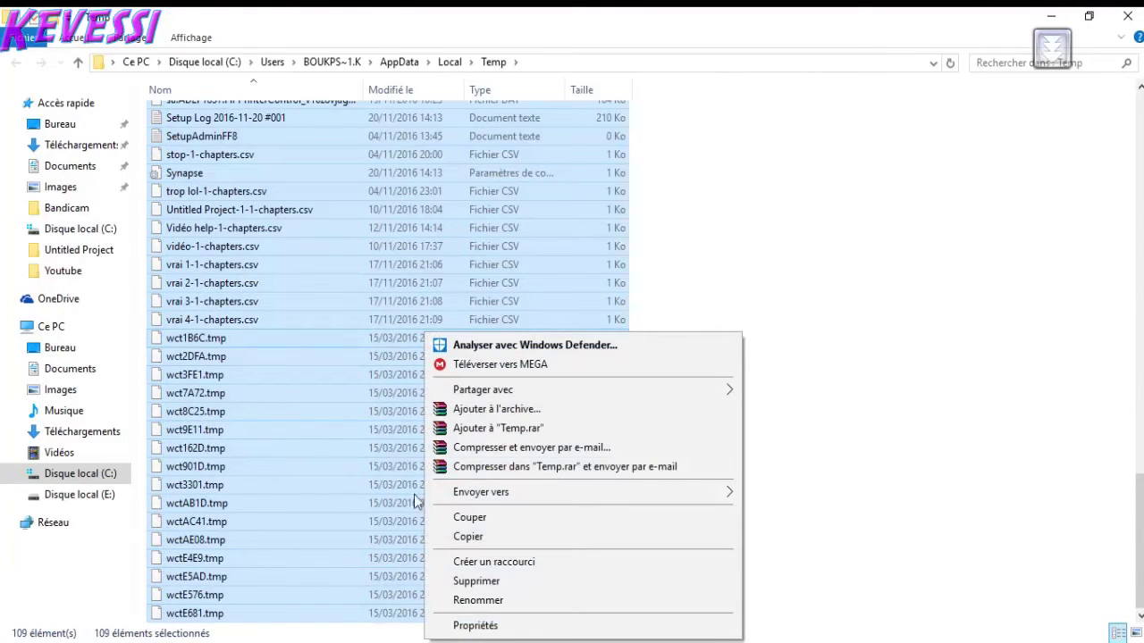
left_click(482, 586)
scroll(578, 324, "up", 20)
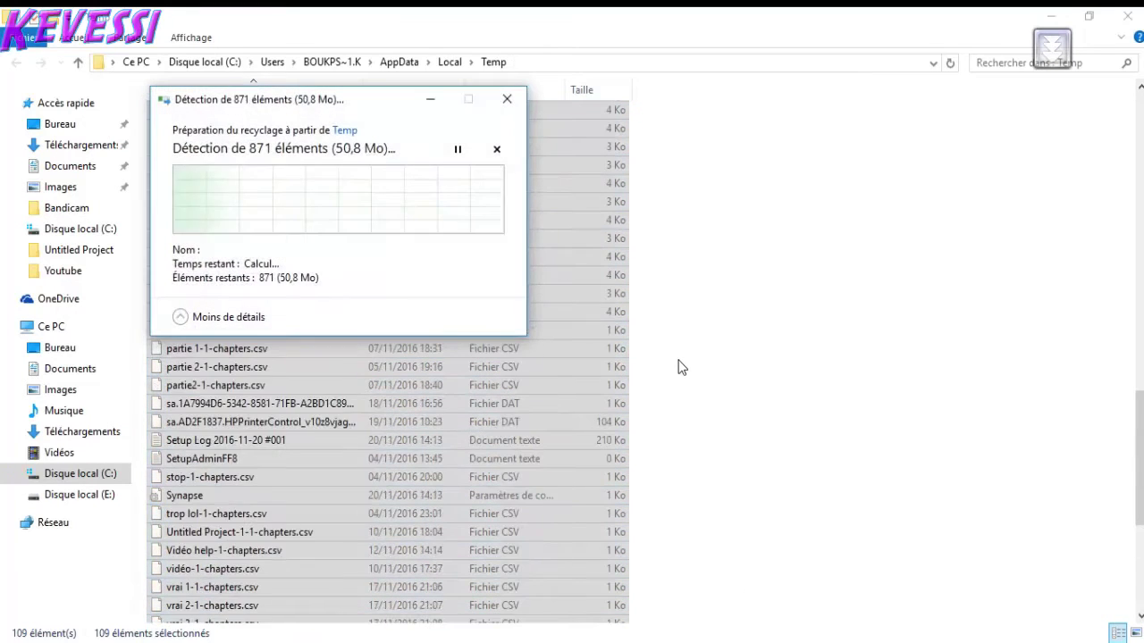
scroll(577, 331, "up", 5)
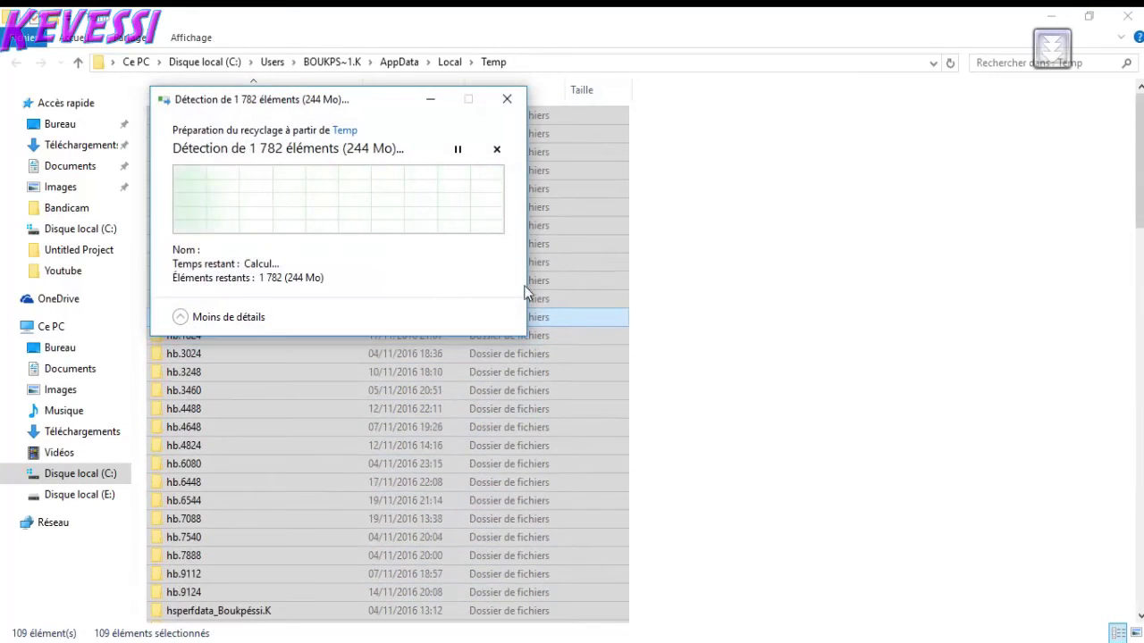
Move the deletion progress window aside, skip the temporary file in use by FlashGet3 and close the Temp folder.
left_click_drag(310, 109, 713, 130)
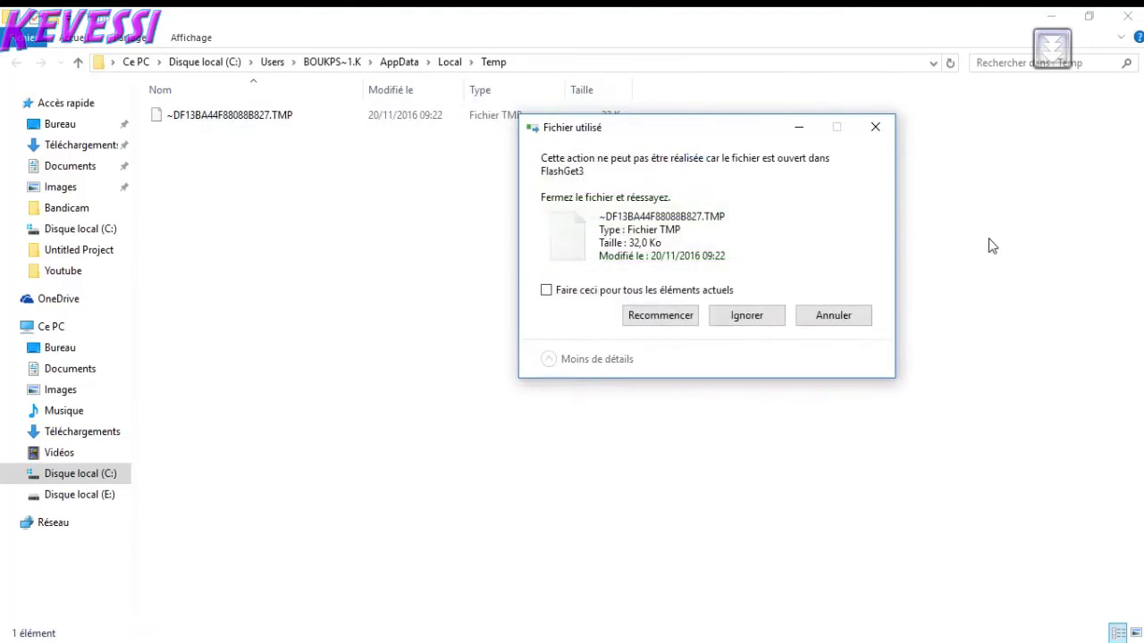
left_click(744, 315)
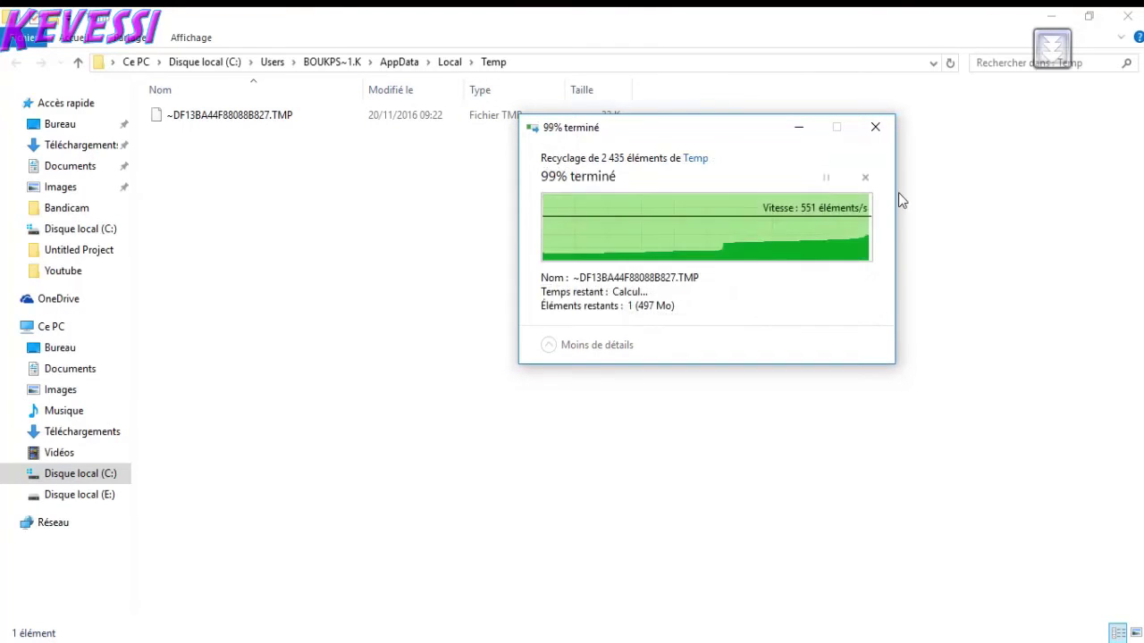
left_click(1128, 16)
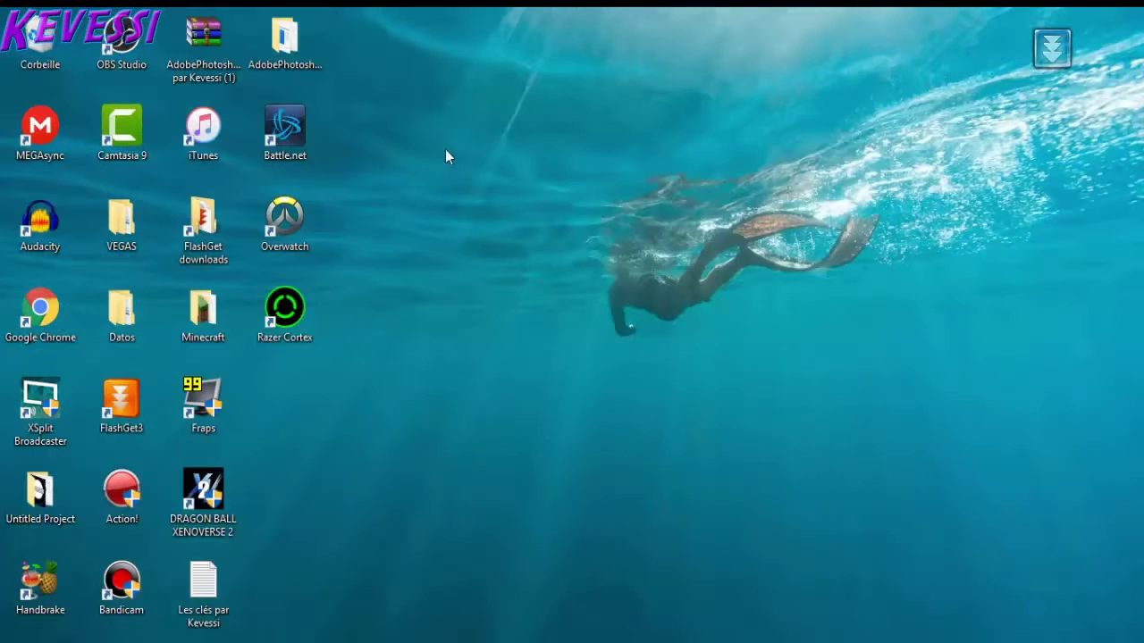
Open the Recycle Bin, permanently delete all its items and minimize the deletion progress window.
double_click(72, 40)
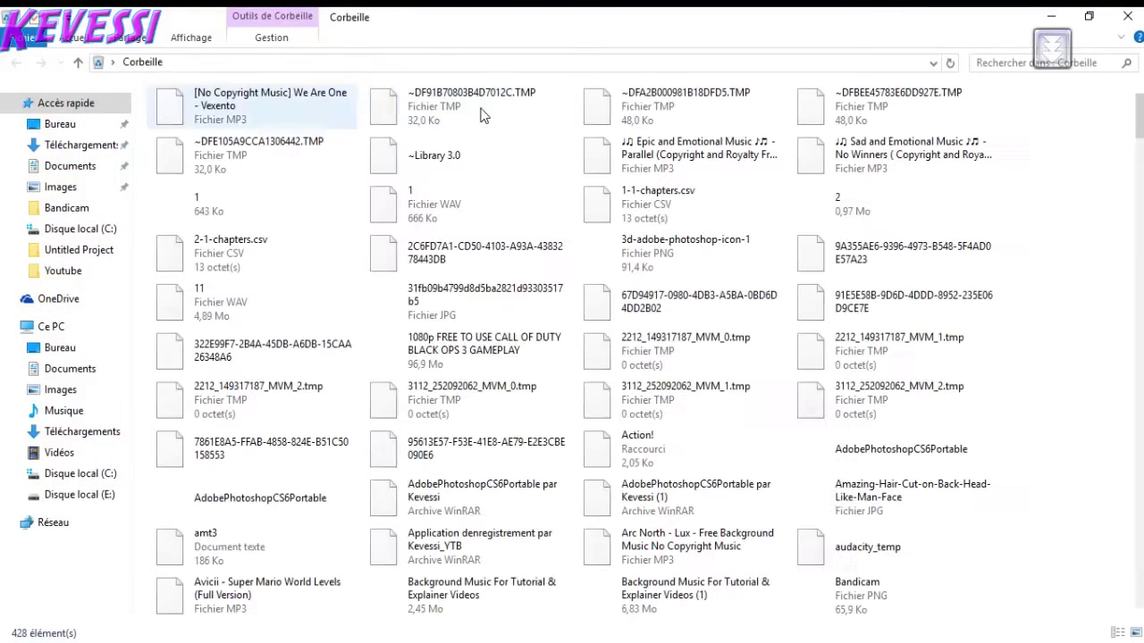
left_click_drag(1090, 82, 139, 626)
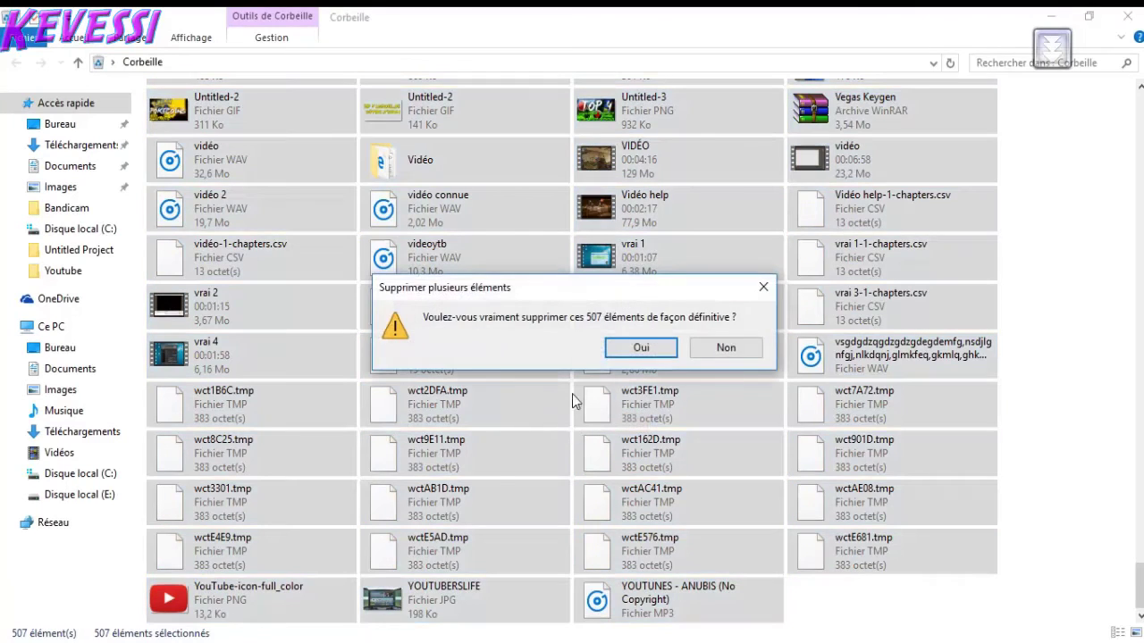
left_click(615, 352)
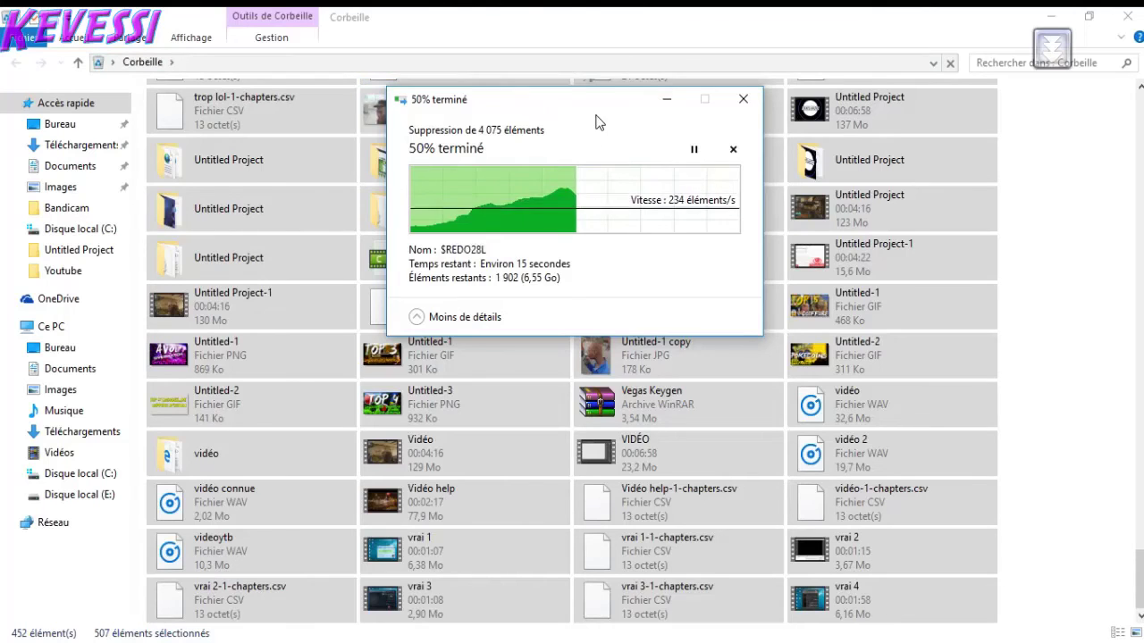
left_click_drag(592, 109, 760, 95)
left_click(830, 80)
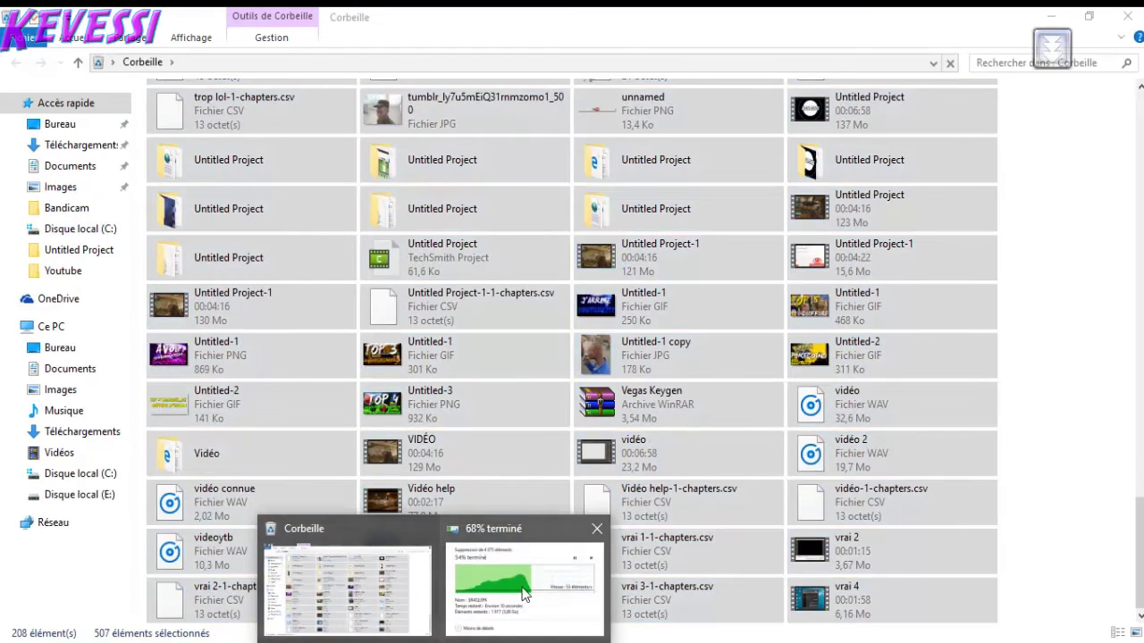
left_click(524, 585)
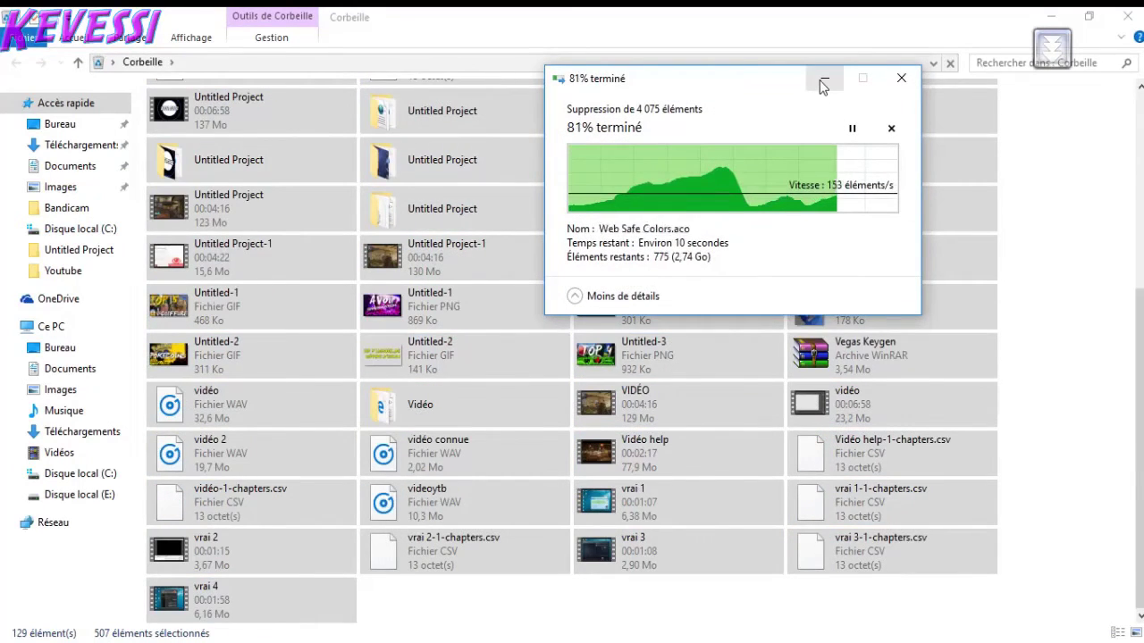
left_click(823, 81)
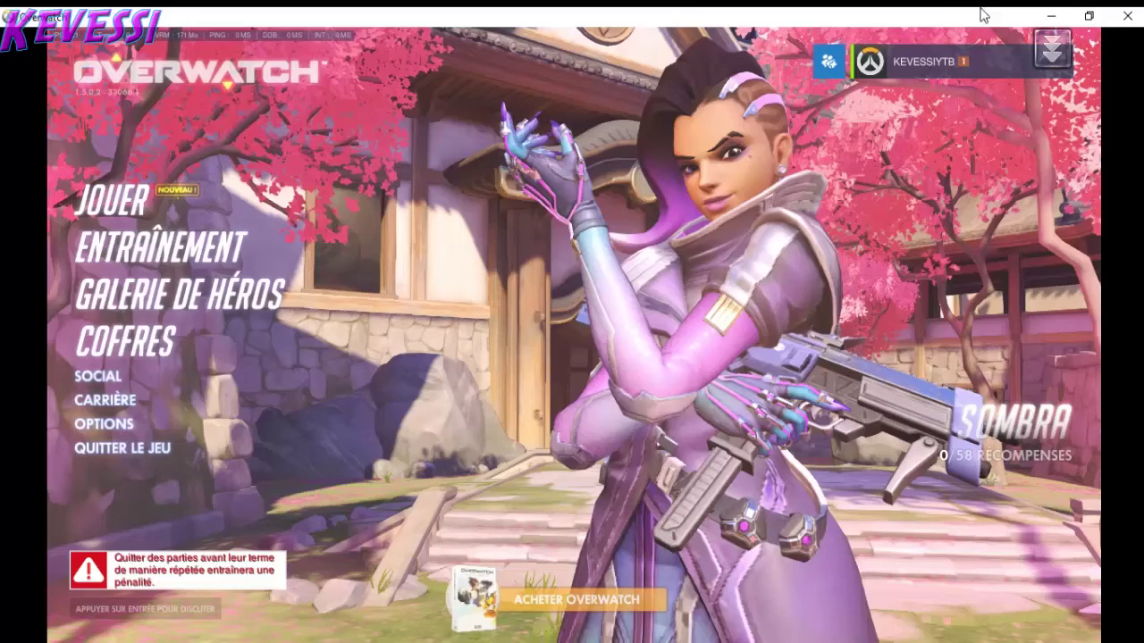
Minimize the Overwatch window, then open Task Manager and move it toward the middle of the desktop.
left_click(1045, 15)
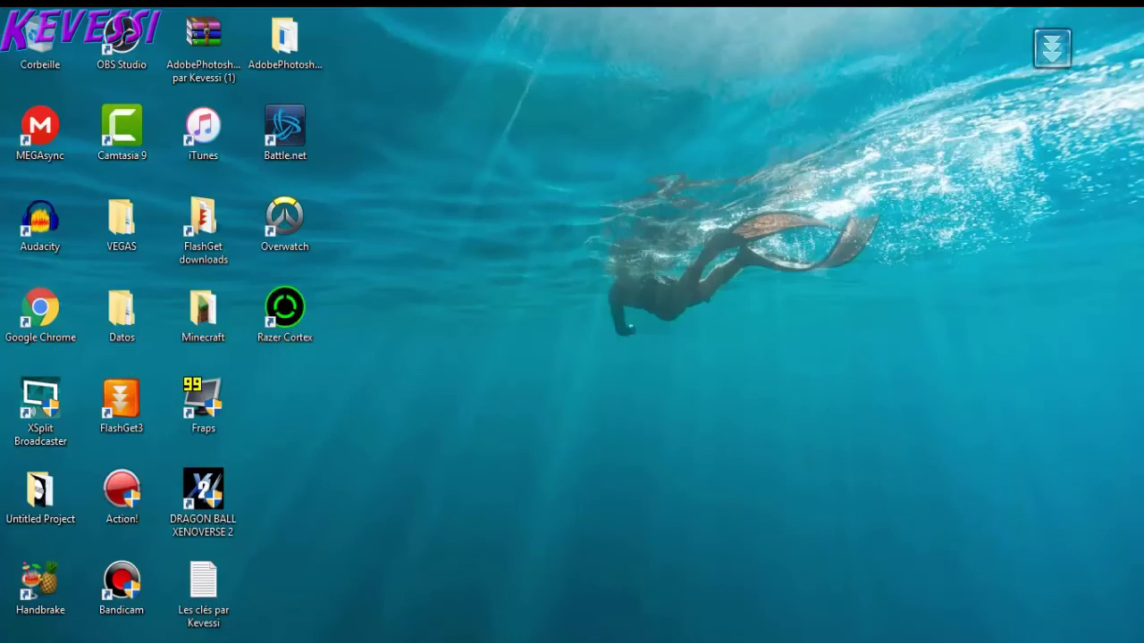
left_click(881, 518)
right_click(801, 640)
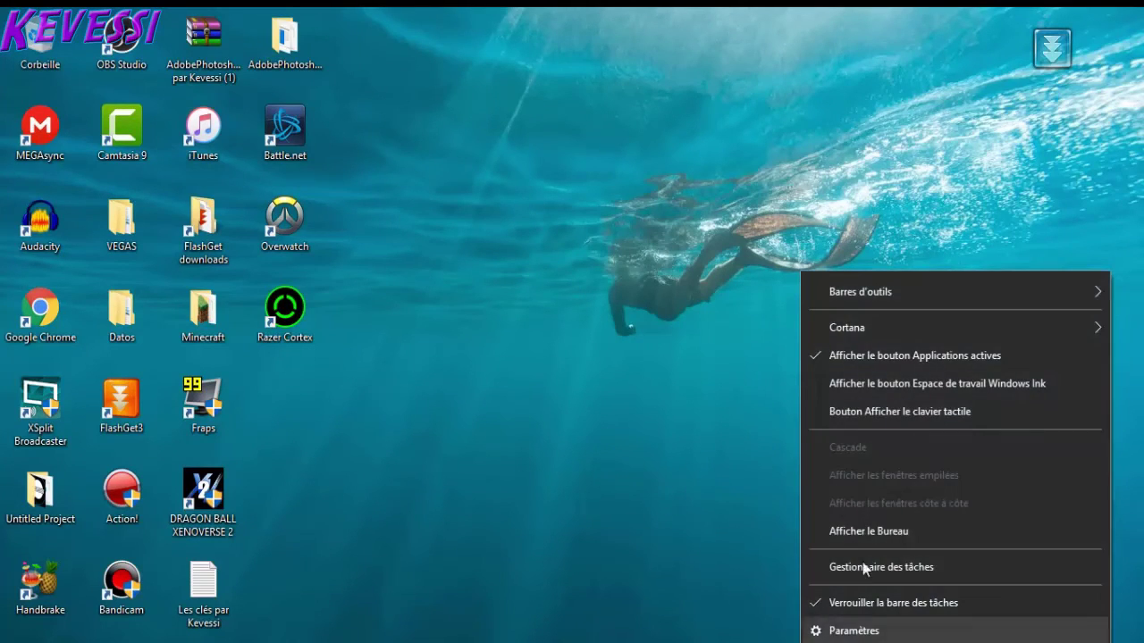
left_click(891, 573)
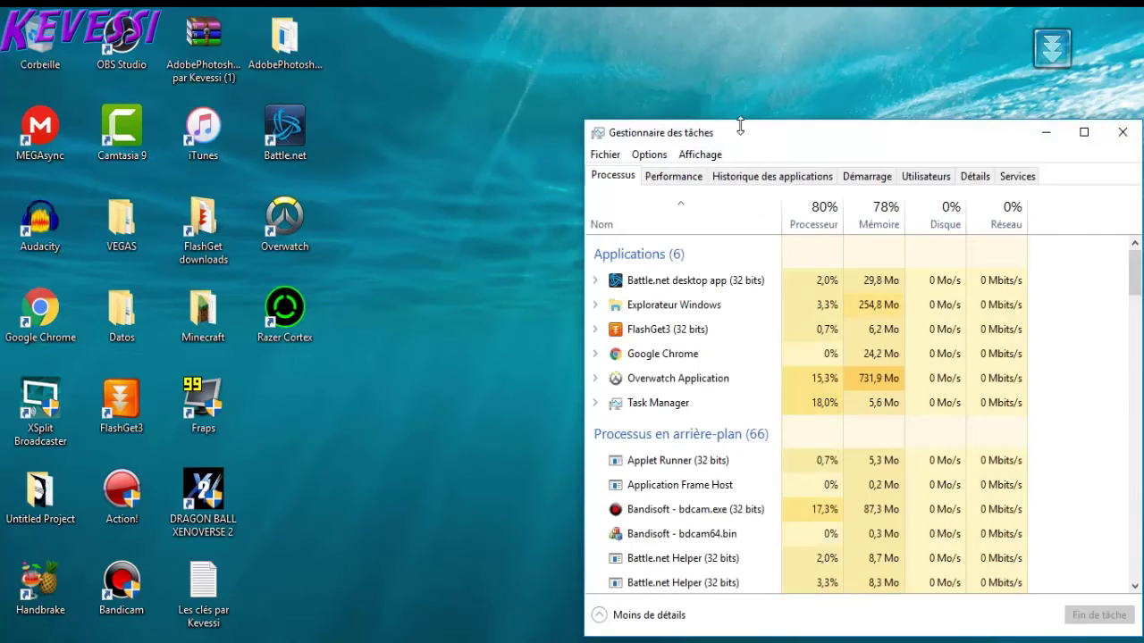
left_click_drag(756, 135, 549, 125)
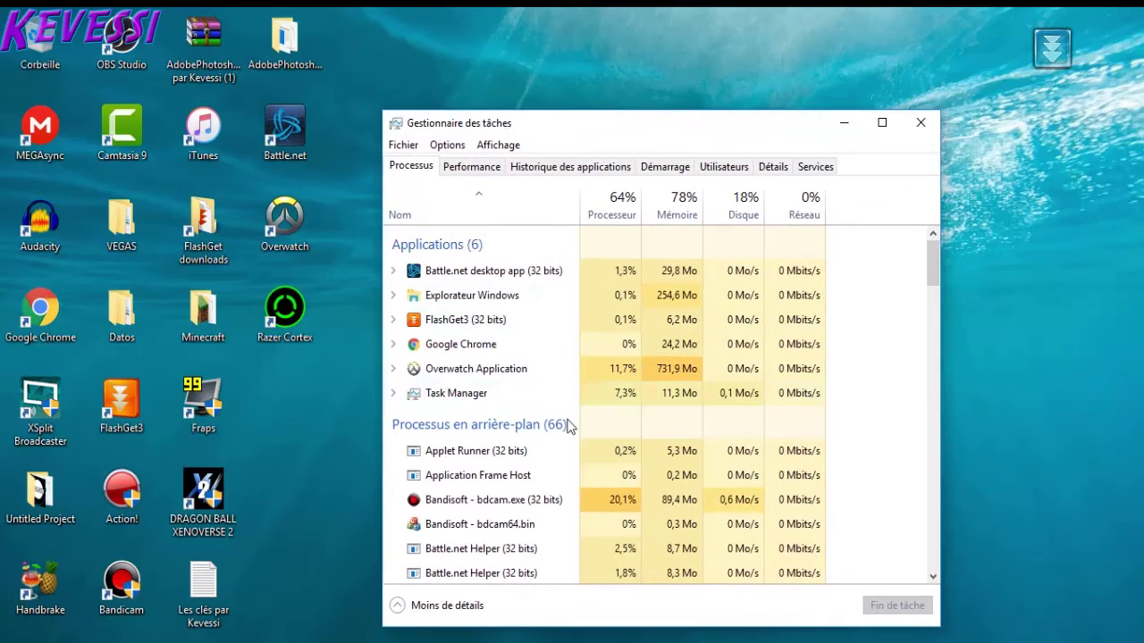
Go to the process details of the Overwatch application and change the priority of Overwatch.exe, accepting the modification.
right_click(613, 376)
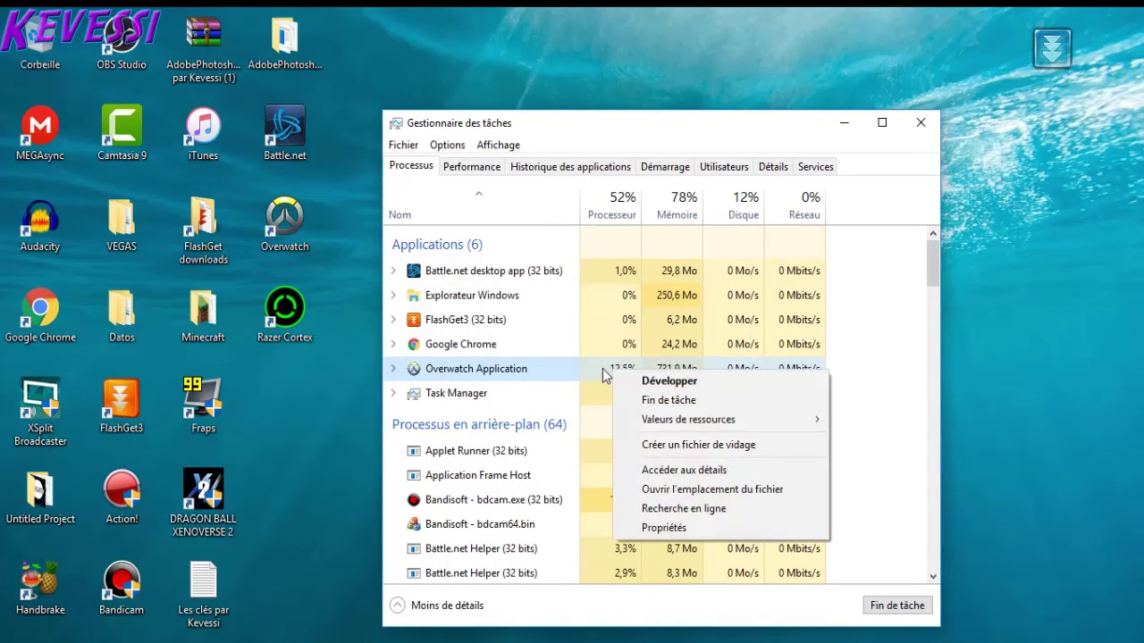
left_click(686, 471)
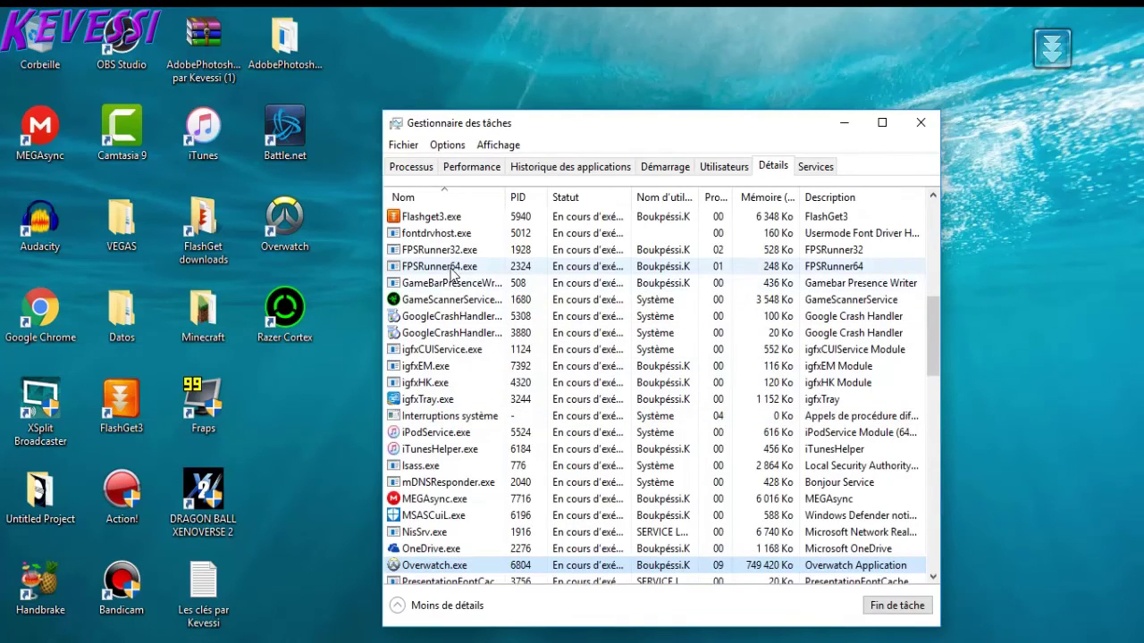
right_click(483, 524)
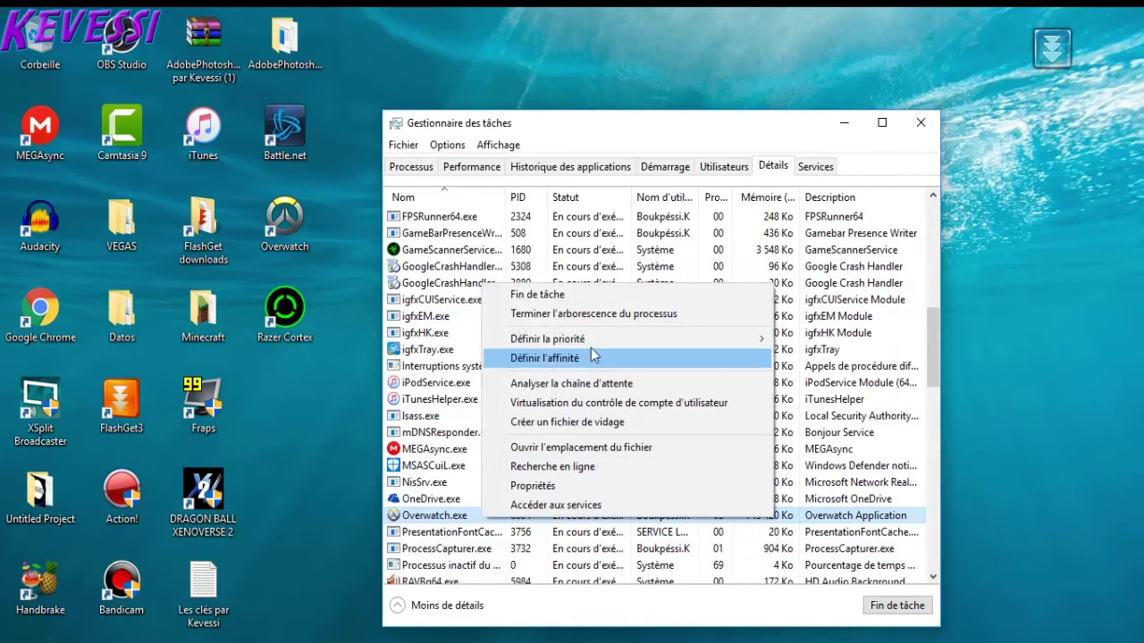
mouse_move(534, 348)
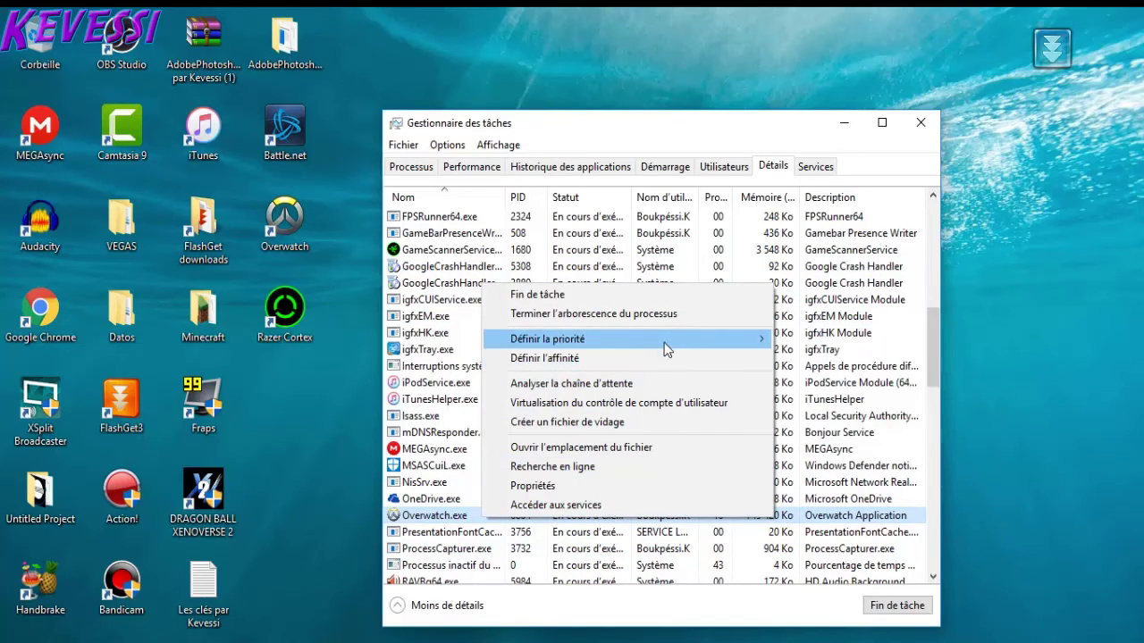
mouse_move(664, 343)
left_click(860, 367)
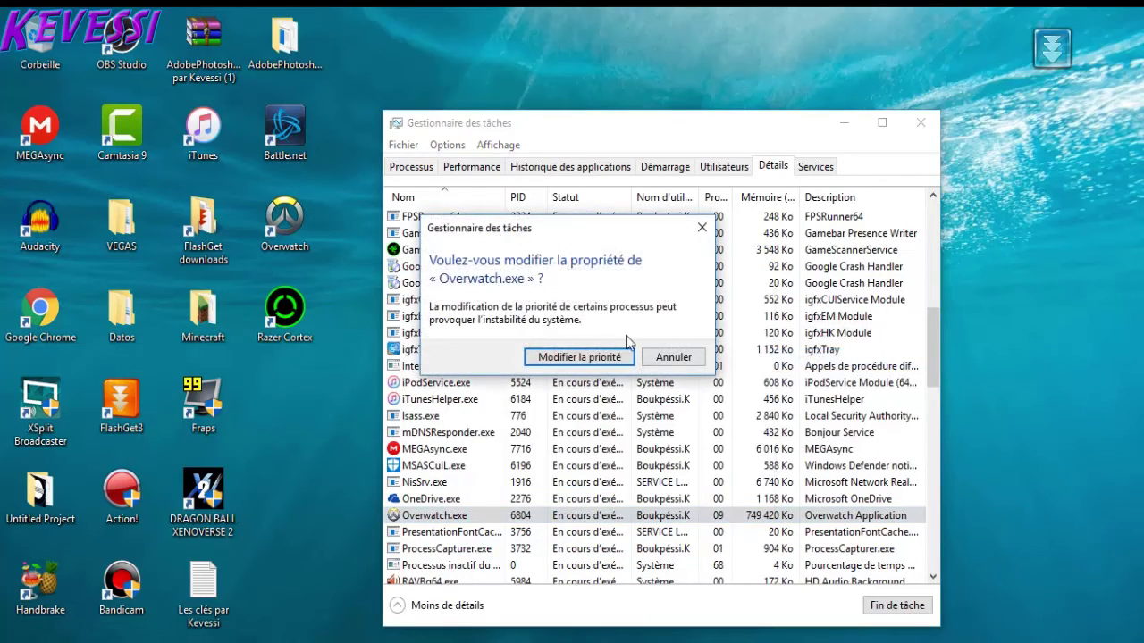
left_click(579, 356)
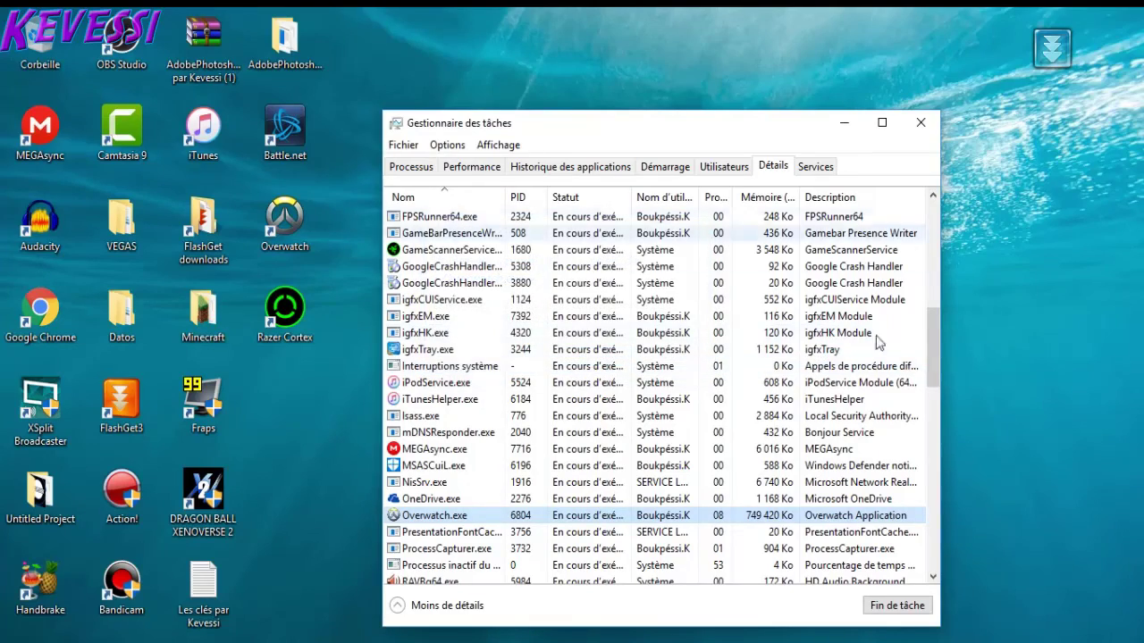
Close Task Manager and minimize the browser window showing the Razer ID page.
left_click(912, 128)
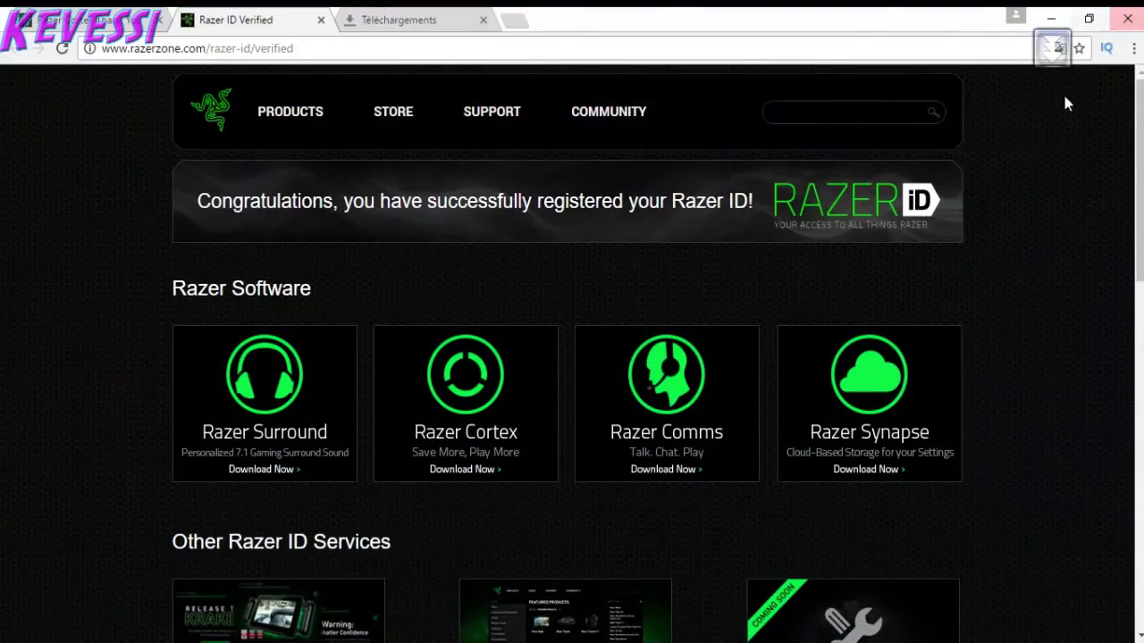
left_click(1051, 20)
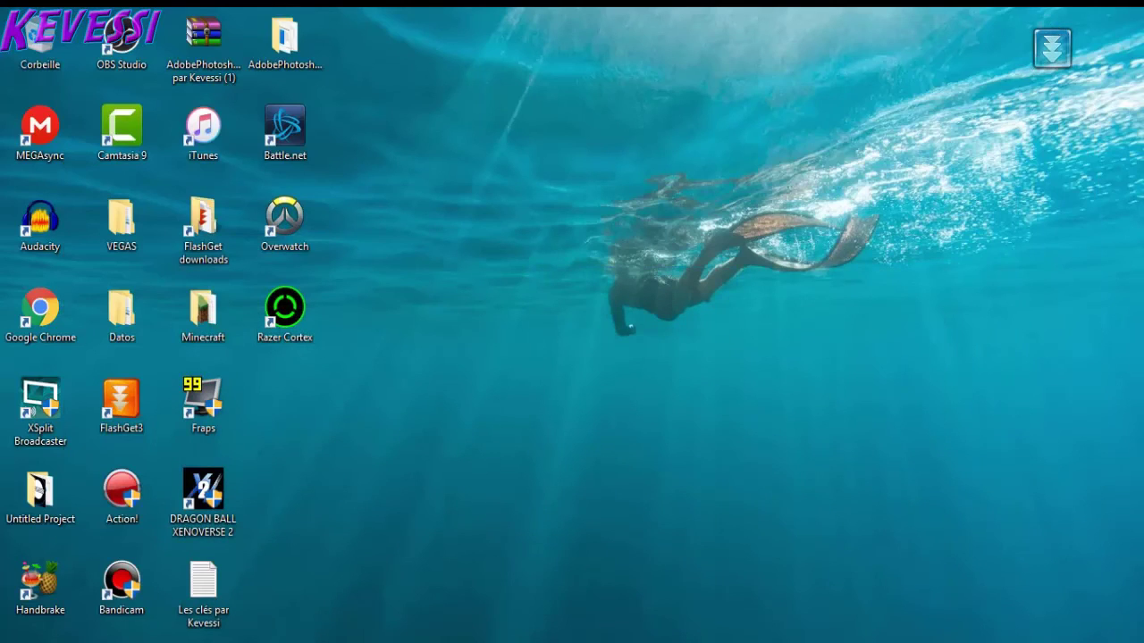